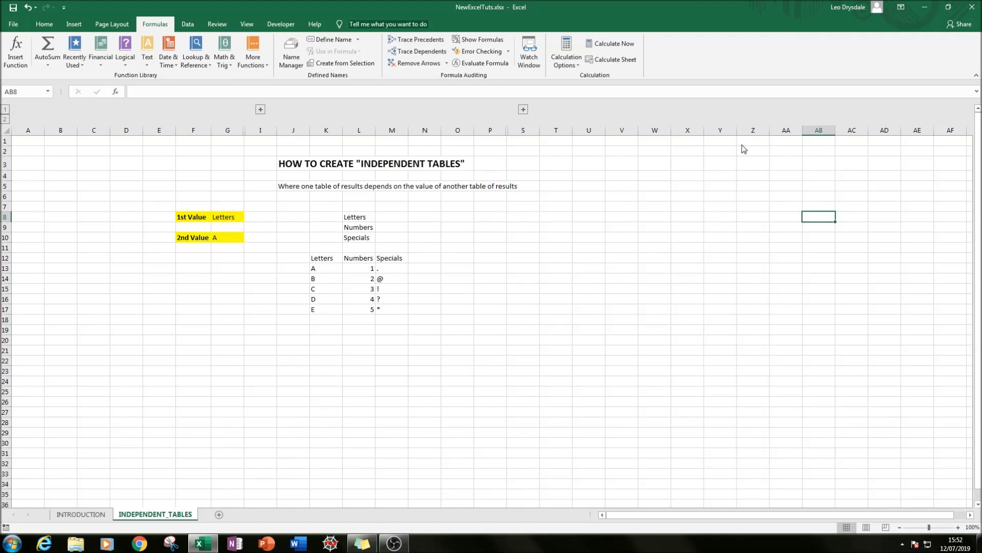
- Add a bold '1st Table' heading in L7 above the first list
{"action": "left_click", "coordinate": [360, 209]}
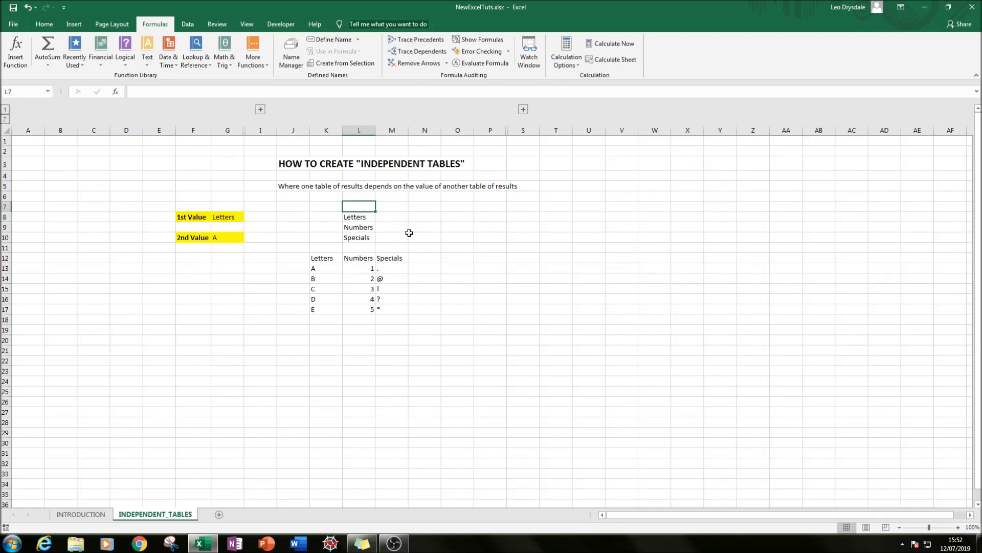
{"action": "scroll", "coordinate": [404, 283], "scroll_direction": "up", "scroll_amount": 3, "text": "ctrl"}
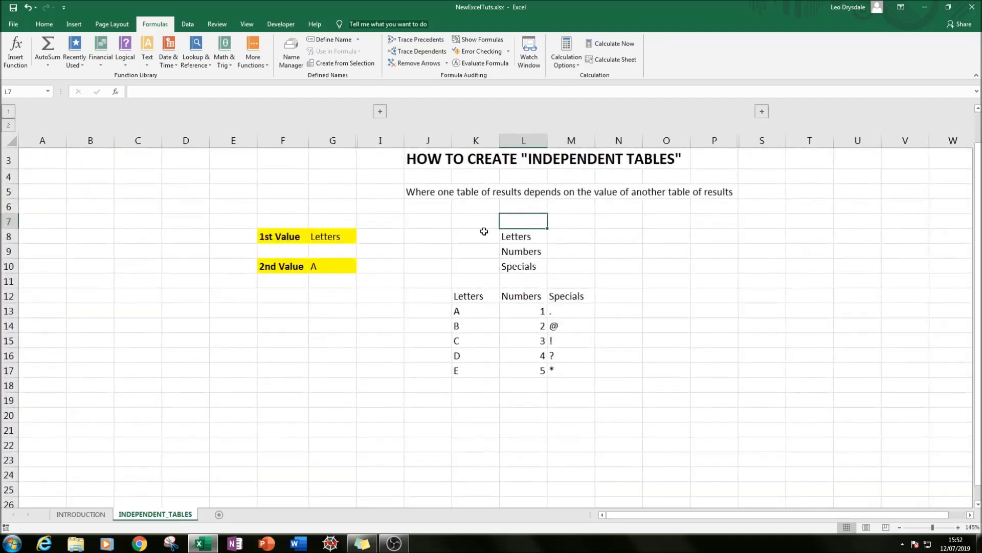
{"action": "left_click_drag", "start_coordinate": [484, 232], "coordinate": [416, 225]}
{"action": "left_click", "coordinate": [632, 235]}
{"action": "left_click", "coordinate": [516, 220]}
{"action": "left_click_drag", "start_coordinate": [511, 236], "coordinate": [509, 268]}
{"action": "left_click", "coordinate": [518, 221]}
{"action": "type", "text": "1st"}
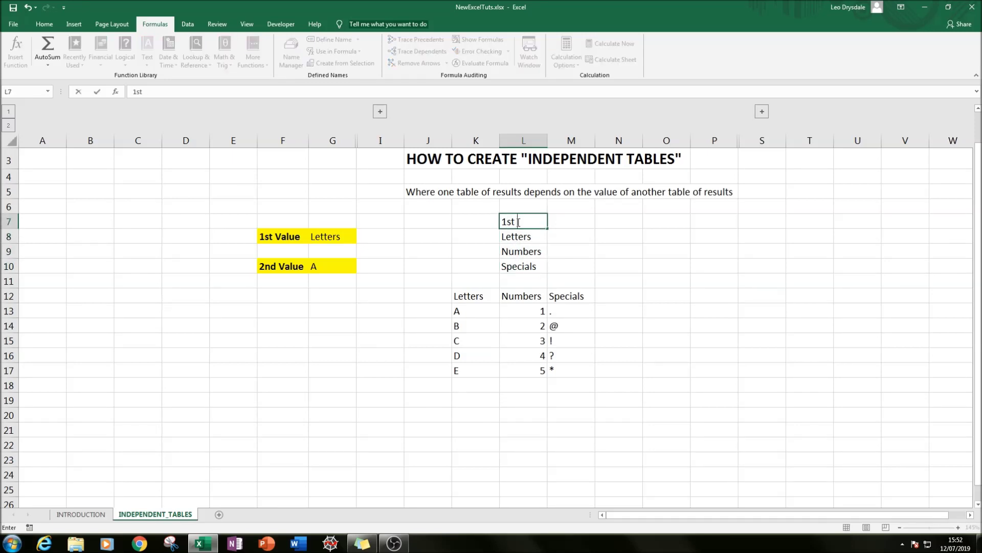
{"action": "type", "text": " Table"}
{"action": "left_click", "coordinate": [553, 226]}
{"action": "left_click", "coordinate": [539, 224]}
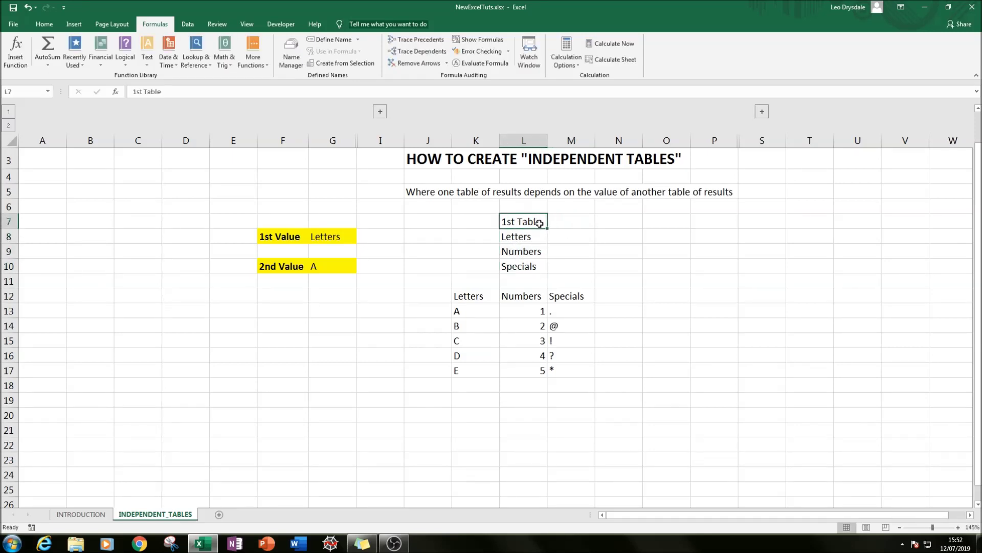
{"action": "key", "text": "ctrl+b"}
- Shift the Letters/Numbers/Specials table down one row
{"action": "left_click", "coordinate": [464, 283]}
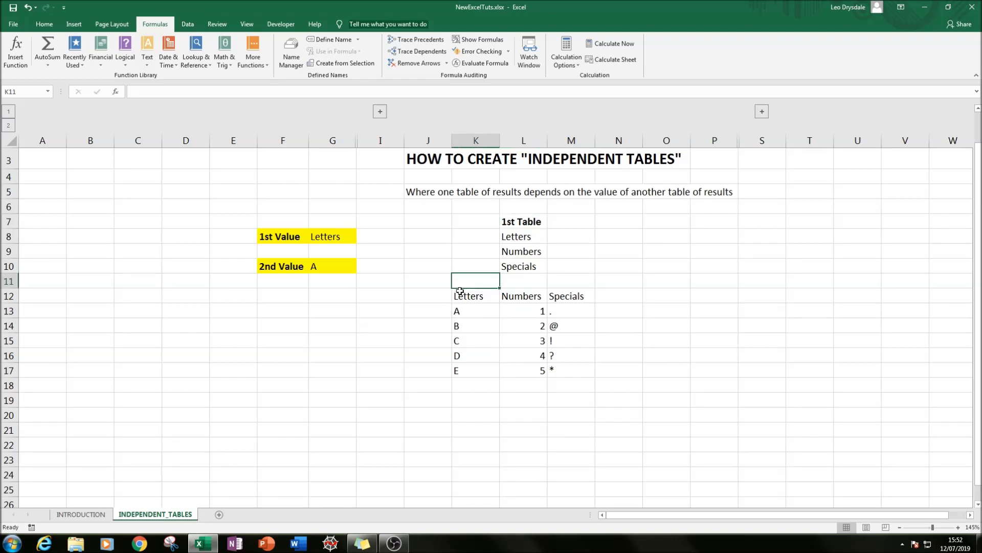
{"action": "left_click_drag", "start_coordinate": [460, 290], "coordinate": [565, 407]}
{"action": "left_click", "coordinate": [476, 294]}
{"action": "left_click", "coordinate": [481, 312]}
{"action": "left_click", "coordinate": [476, 325]}
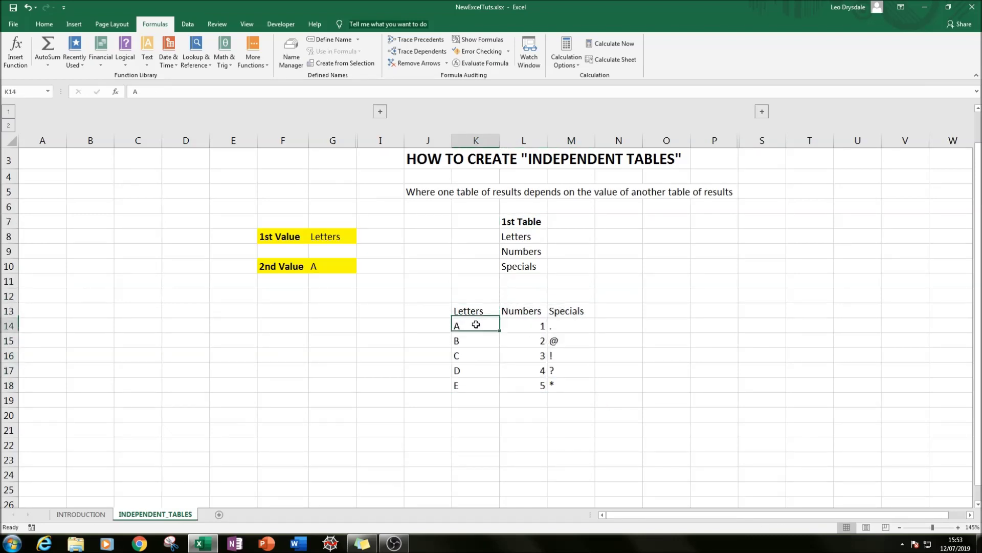
{"action": "left_click_drag", "start_coordinate": [476, 325], "coordinate": [478, 387]}
{"action": "left_click_drag", "start_coordinate": [508, 325], "coordinate": [527, 387]}
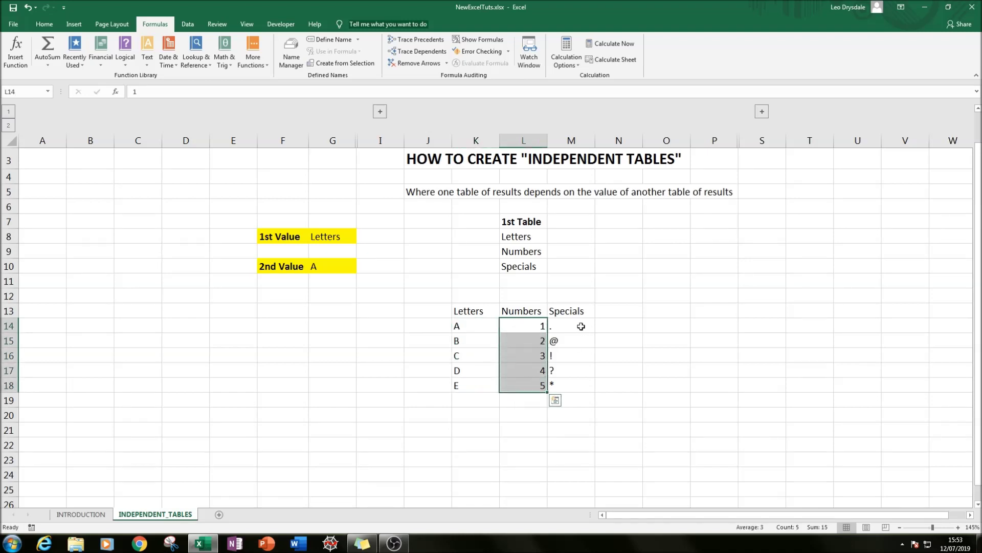
{"action": "left_click_drag", "start_coordinate": [581, 326], "coordinate": [575, 384]}
- Add a bold '2nd Table' heading in K12 above the lower table
{"action": "left_click", "coordinate": [482, 290]}
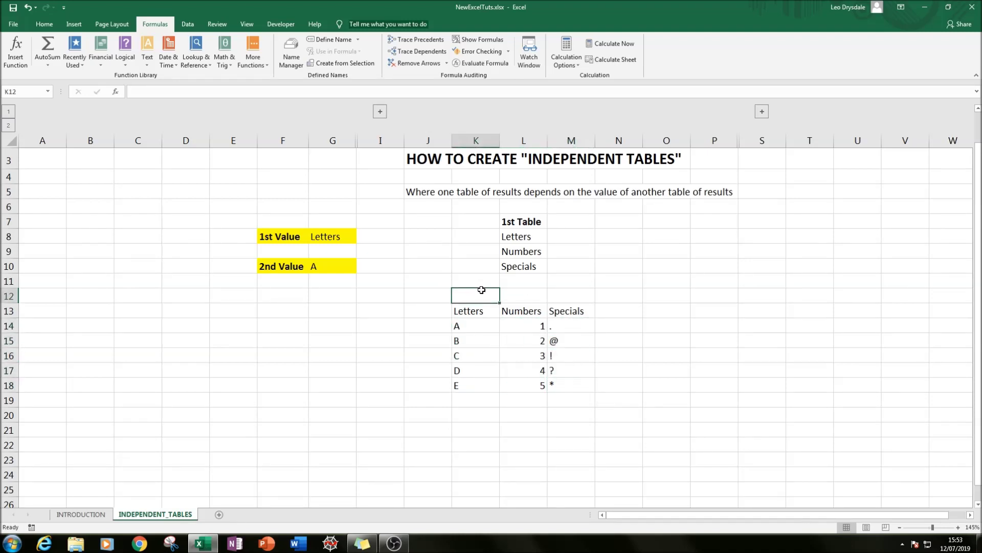
{"action": "type", "text": "2nd Table"}
{"action": "key", "text": "Up"}
{"action": "key", "text": "Down"}
{"action": "key", "text": "ctrl+b"}
{"action": "key", "text": "Up"}
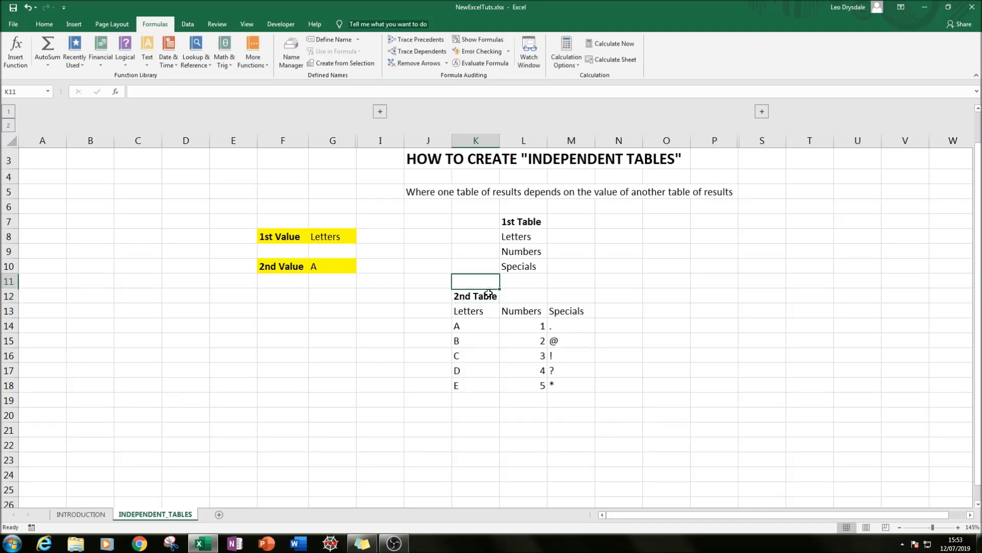
{"action": "left_click", "coordinate": [326, 237]}
{"action": "left_click", "coordinate": [535, 241]}
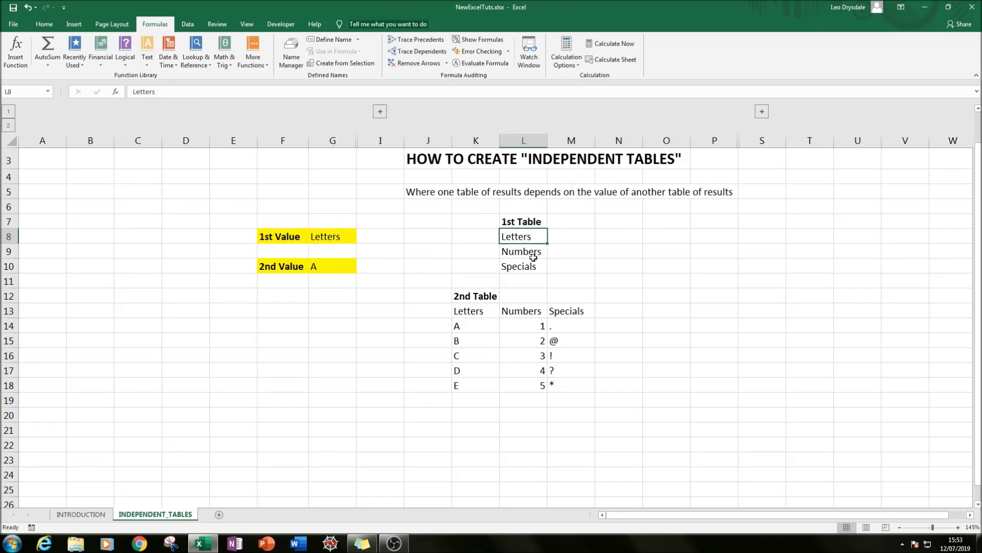
{"action": "left_click", "coordinate": [533, 261]}
{"action": "left_click", "coordinate": [296, 237]}
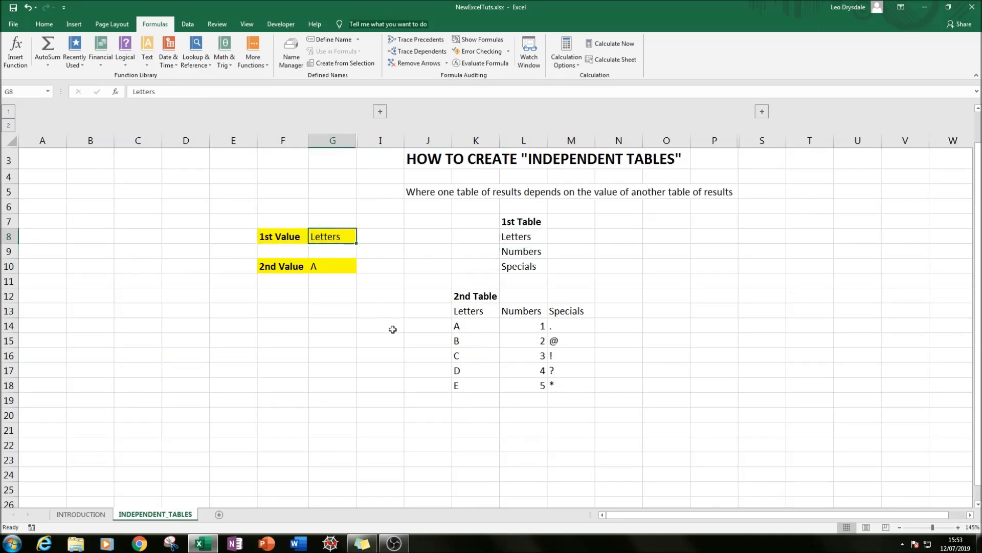
{"action": "left_click", "coordinate": [307, 267]}
{"action": "left_click", "coordinate": [342, 266]}
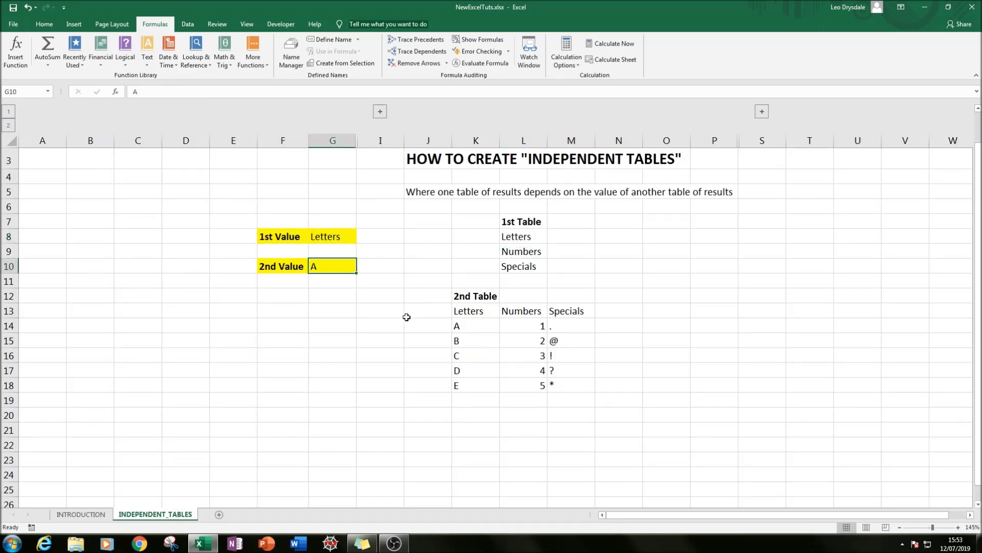
{"action": "left_click", "coordinate": [525, 239]}
{"action": "left_click_drag", "start_coordinate": [464, 325], "coordinate": [475, 400]}
{"action": "left_click_drag", "start_coordinate": [568, 325], "coordinate": [568, 370]}
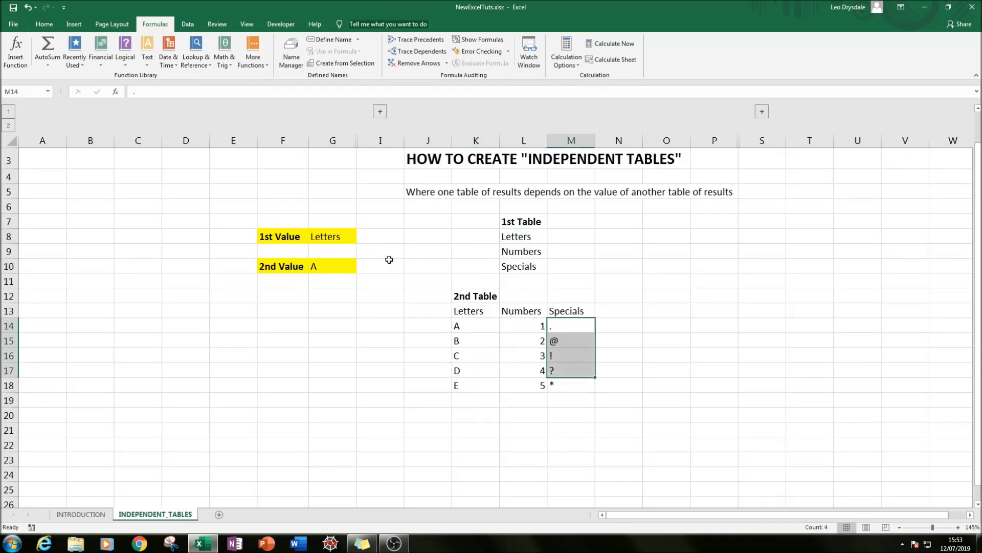
{"action": "left_click", "coordinate": [328, 271]}
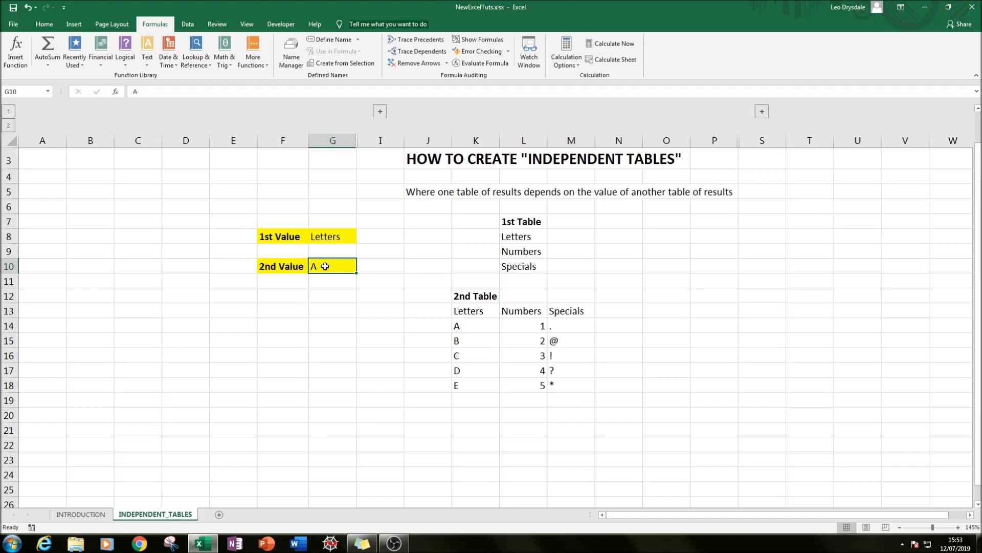
{"action": "left_click", "coordinate": [335, 237]}
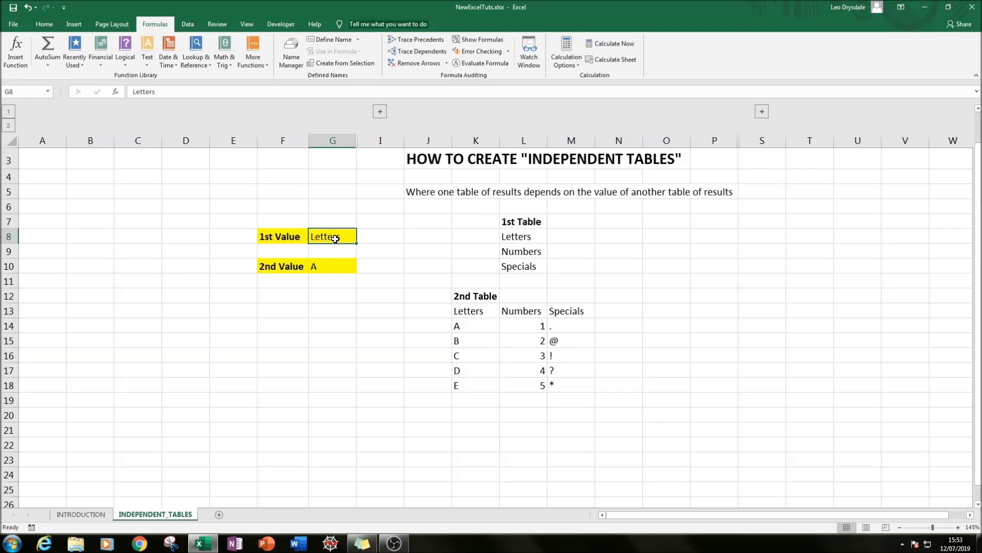
{"action": "left_click", "coordinate": [517, 238]}
{"action": "key", "text": "Down"}
{"action": "key", "text": "Down"}
{"action": "left_click", "coordinate": [517, 238]}
{"action": "left_click", "coordinate": [518, 270]}
{"action": "left_click", "coordinate": [341, 266]}
{"action": "left_click_drag", "start_coordinate": [460, 326], "coordinate": [467, 381]}
{"action": "left_click_drag", "start_coordinate": [509, 327], "coordinate": [520, 381]}
{"action": "left_click_drag", "start_coordinate": [558, 326], "coordinate": [558, 384]}
{"action": "left_click", "coordinate": [323, 353]}
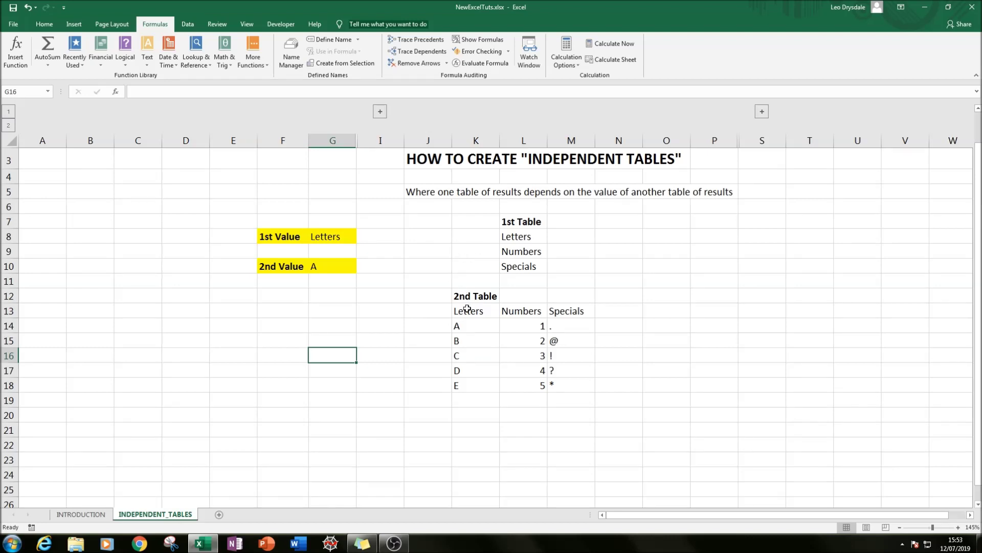
- Select the 2nd Table K13:M18 including its Letters, Numbers and Specials headers
{"action": "left_click_drag", "start_coordinate": [469, 310], "coordinate": [544, 383]}
{"action": "left_click_drag", "start_coordinate": [470, 311], "coordinate": [568, 384]}
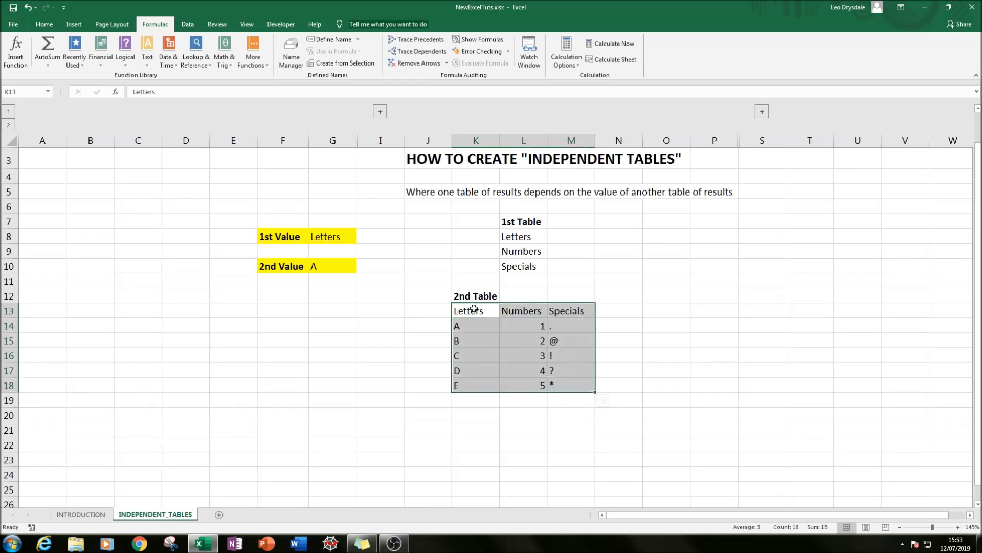
{"action": "left_click", "coordinate": [584, 312]}
{"action": "left_click", "coordinate": [473, 310]}
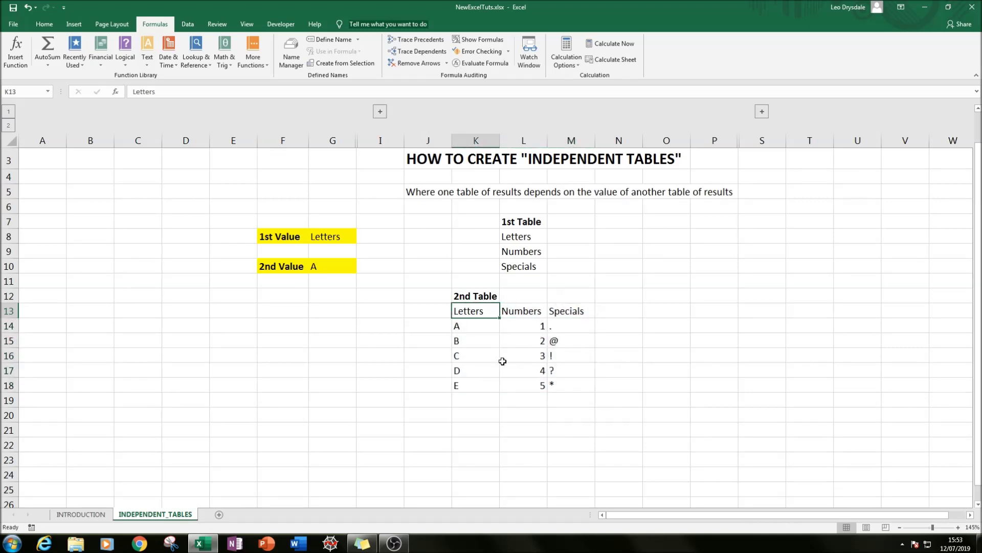
{"action": "left_click_drag", "start_coordinate": [467, 327], "coordinate": [469, 398]}
{"action": "left_click", "coordinate": [528, 312]}
{"action": "left_click_drag", "start_coordinate": [524, 326], "coordinate": [529, 400]}
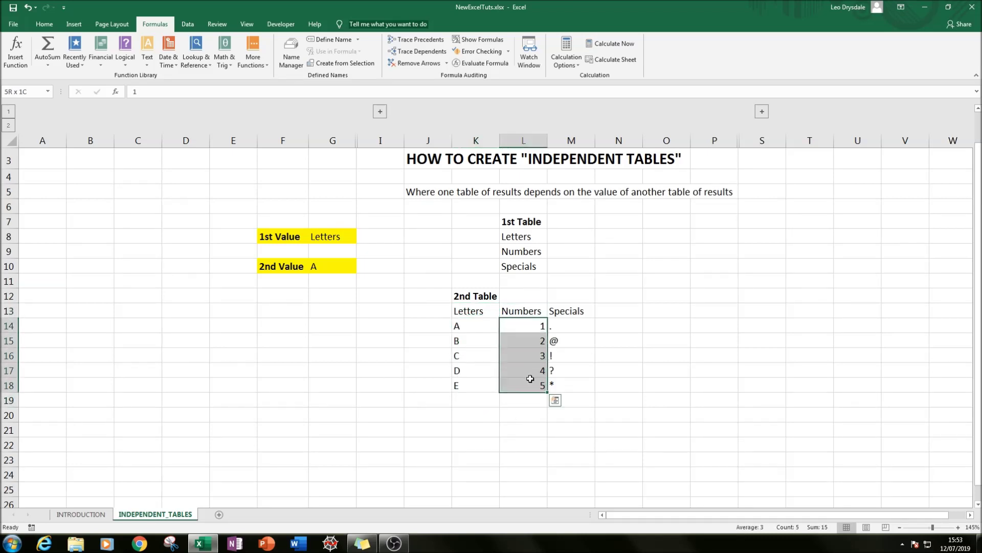
{"action": "left_click", "coordinate": [558, 327]}
{"action": "left_click", "coordinate": [557, 388]}
{"action": "left_click_drag", "start_coordinate": [468, 313], "coordinate": [583, 385]}
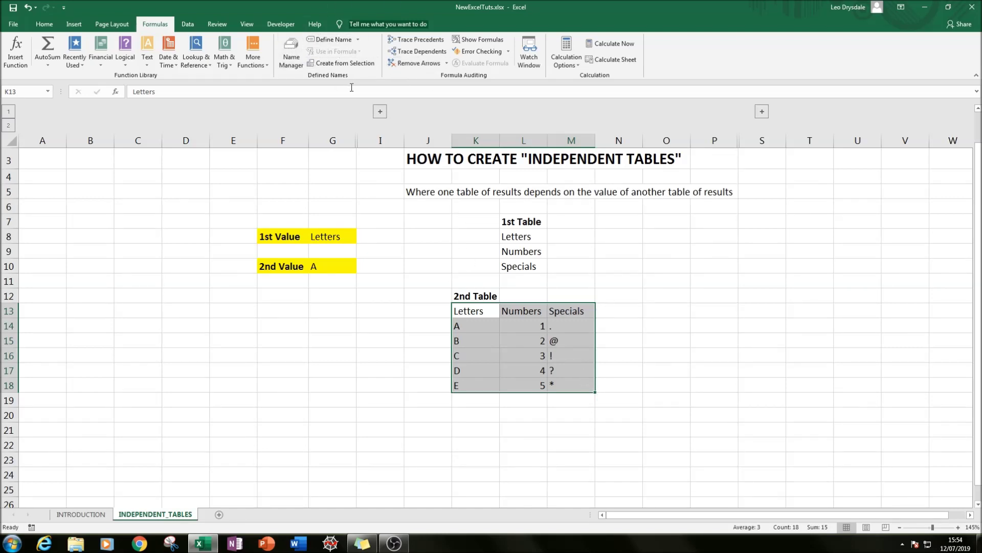
- Create named ranges from the selection using the top row only
{"action": "left_click", "coordinate": [329, 64]}
{"action": "left_click_drag", "start_coordinate": [541, 264], "coordinate": [378, 200]}
{"action": "left_click", "coordinate": [585, 282]}
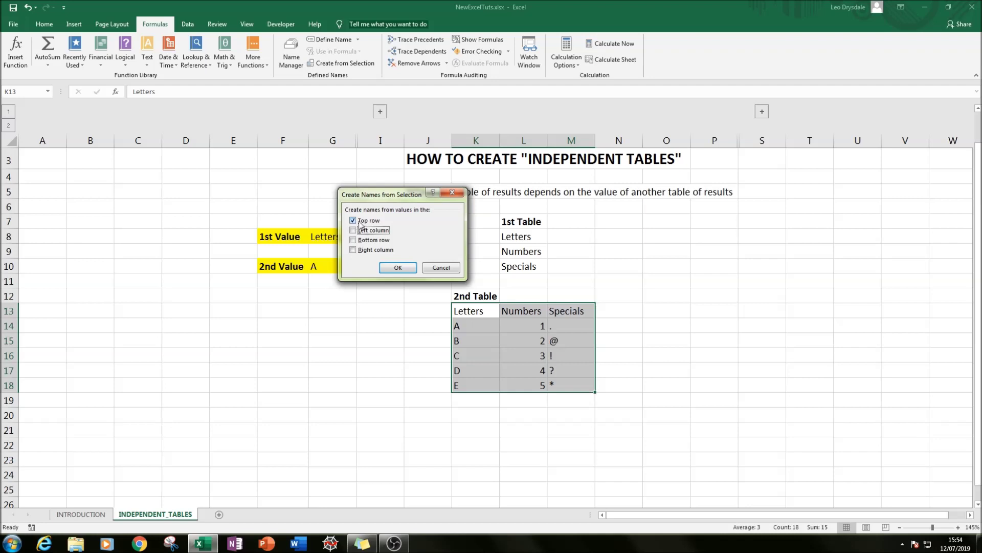
{"action": "left_click", "coordinate": [396, 267]}
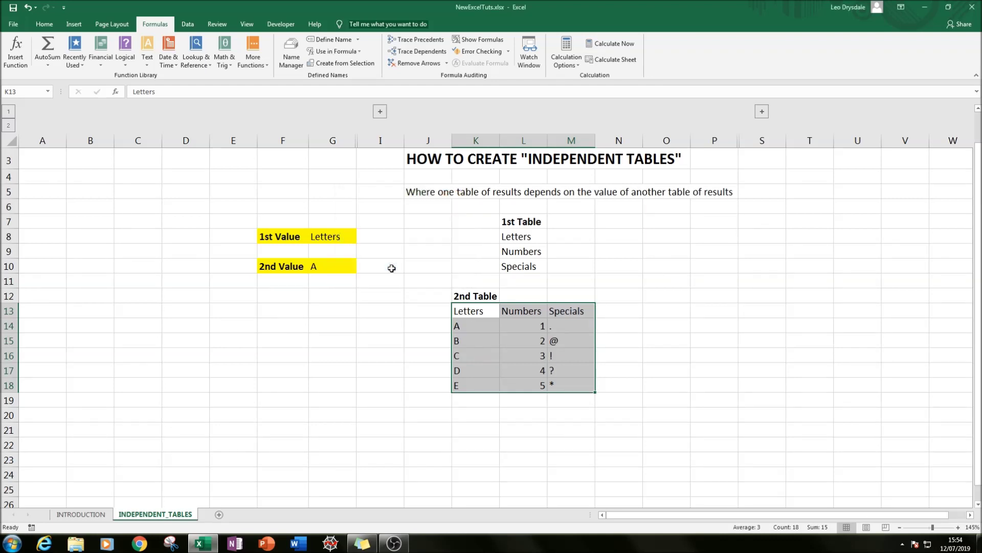
- Check the Letters, Numbers and Specials entries in Name Manager, then close it
{"action": "left_click", "coordinate": [485, 310]}
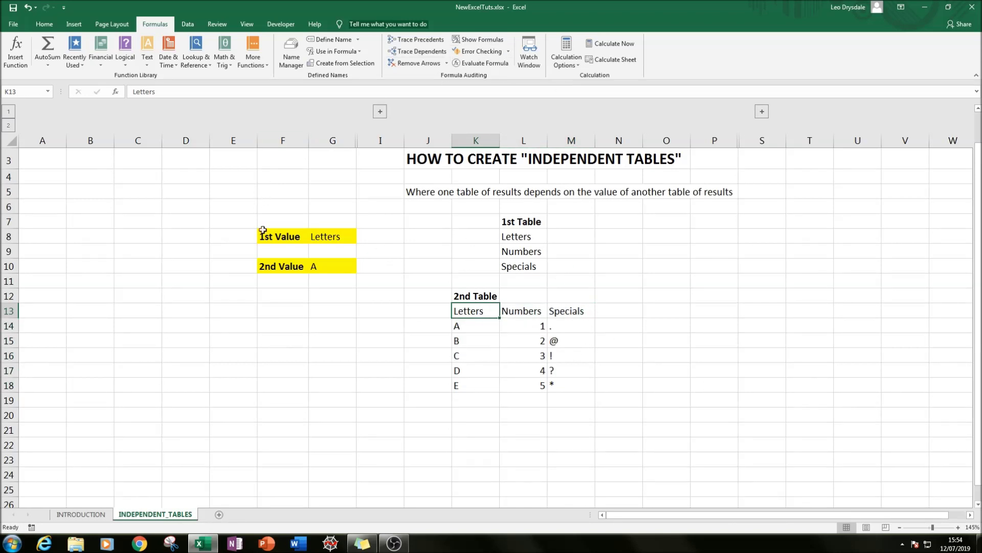
{"action": "left_click", "coordinate": [296, 63]}
{"action": "left_click_drag", "start_coordinate": [342, 135], "coordinate": [353, 158]}
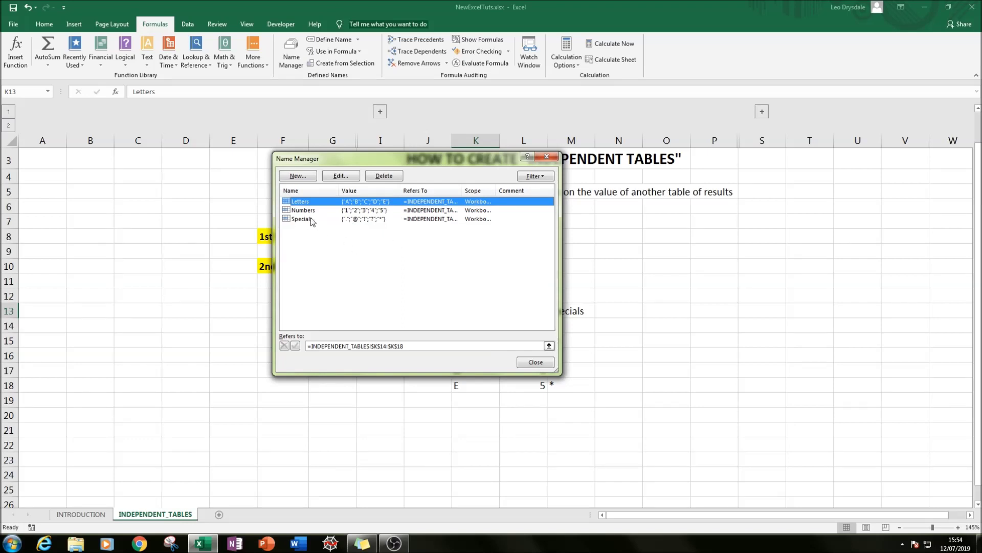
{"action": "left_click_drag", "start_coordinate": [360, 163], "coordinate": [282, 131]}
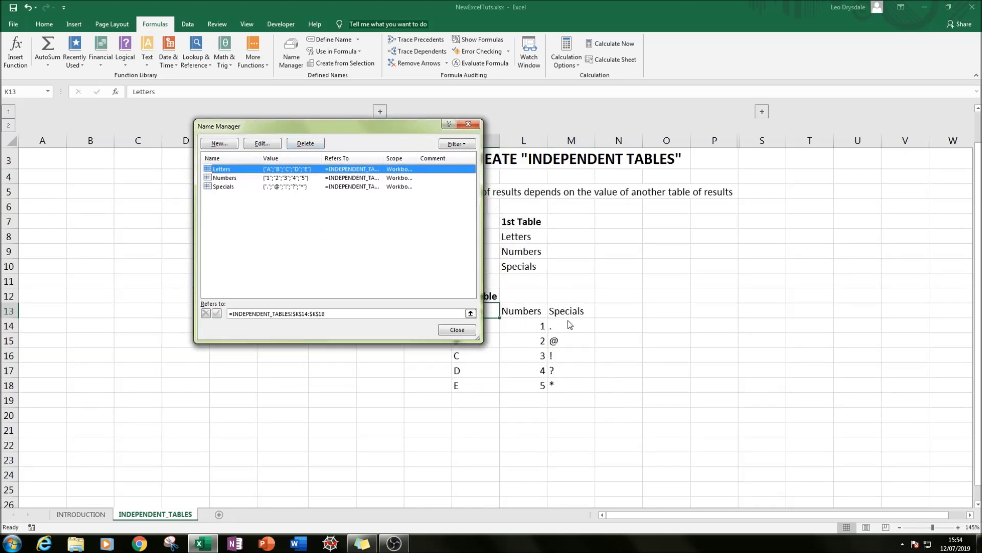
{"action": "left_click", "coordinate": [455, 330]}
{"action": "left_click", "coordinate": [463, 239]}
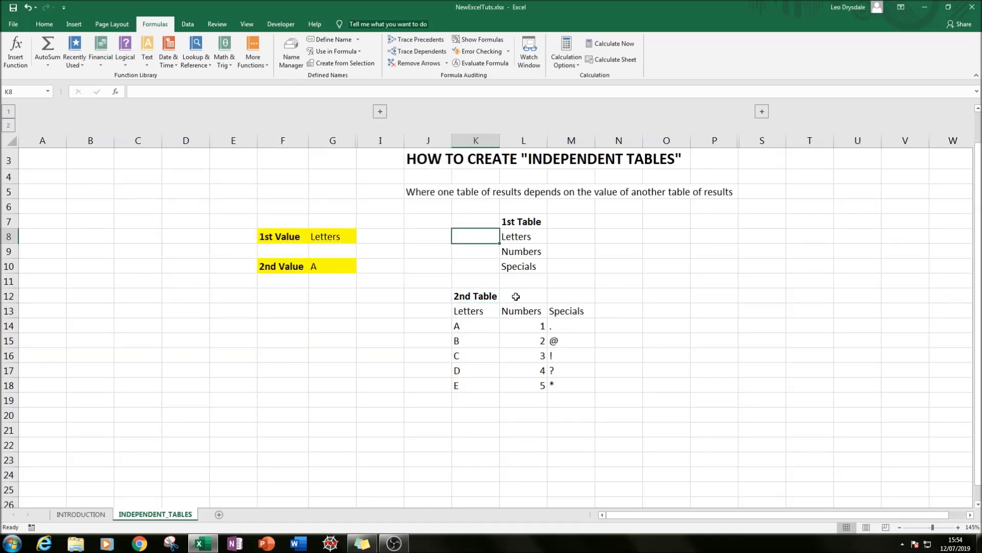
- Select G8, review the L8:L10 entries, and bring up Data Validation from the Data ribbon
{"action": "left_click", "coordinate": [344, 237]}
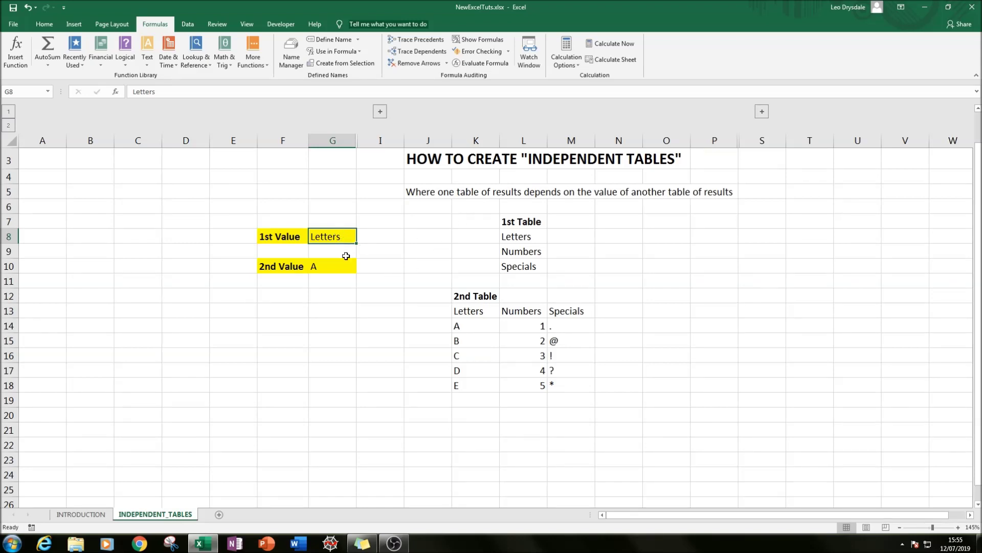
{"action": "left_click", "coordinate": [515, 234]}
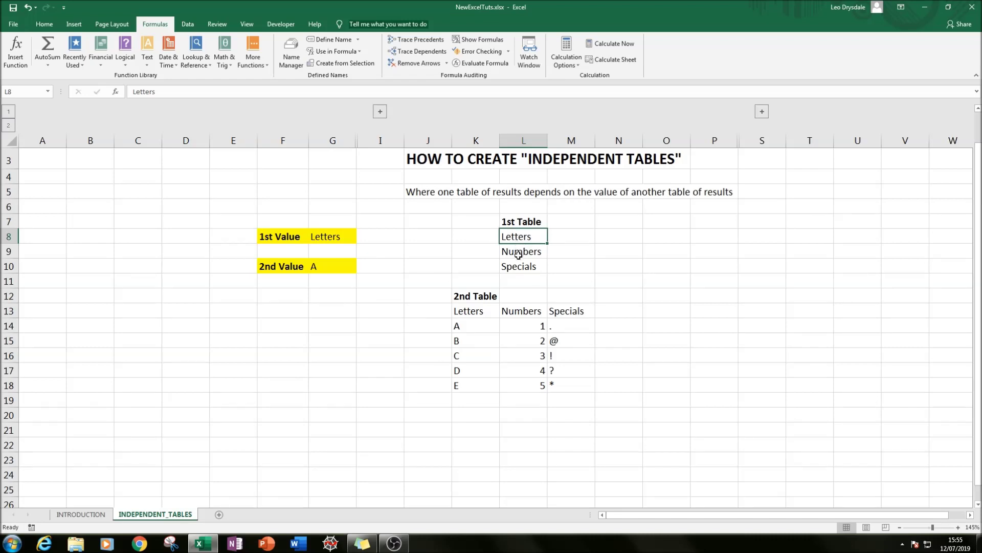
{"action": "left_click", "coordinate": [520, 252]}
{"action": "left_click", "coordinate": [525, 268]}
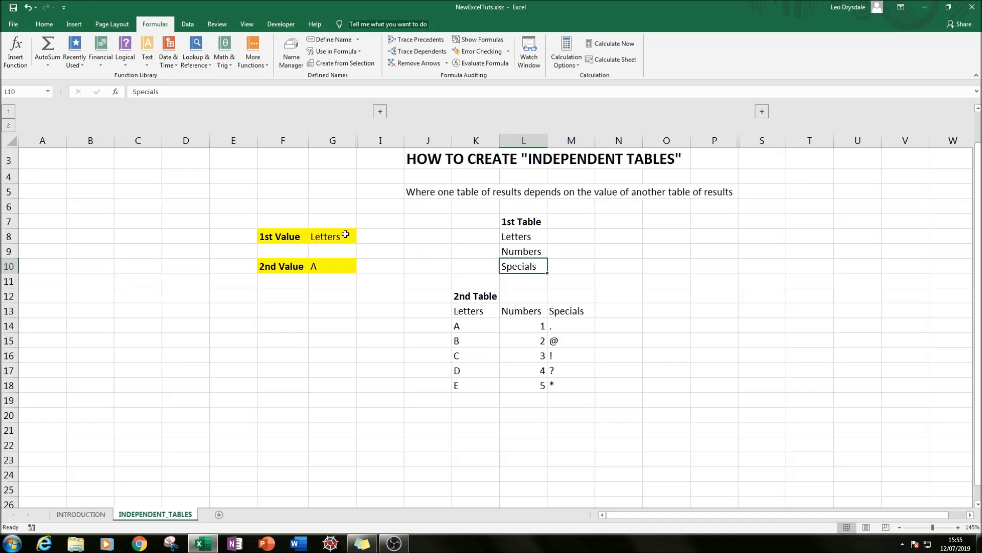
{"action": "left_click", "coordinate": [345, 239]}
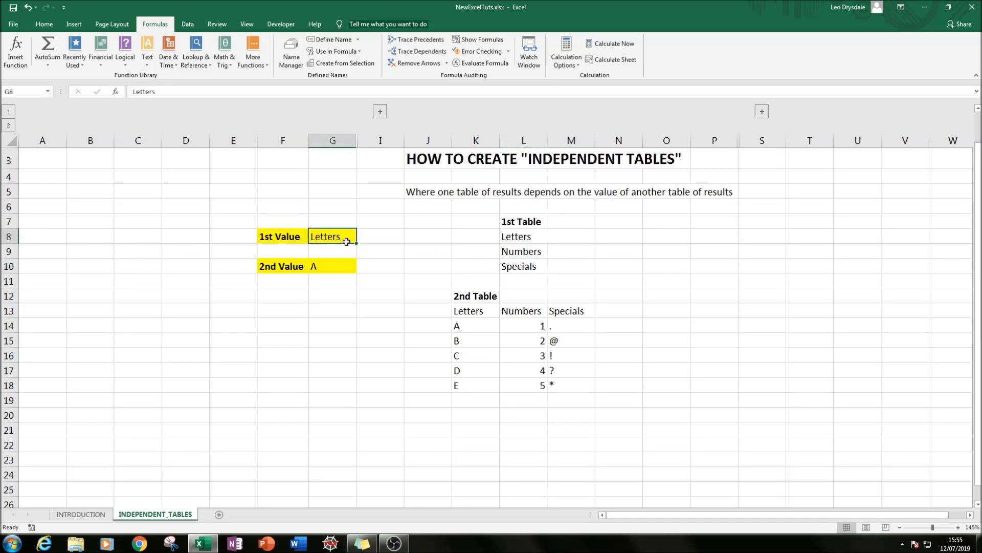
{"action": "left_click", "coordinate": [189, 25]}
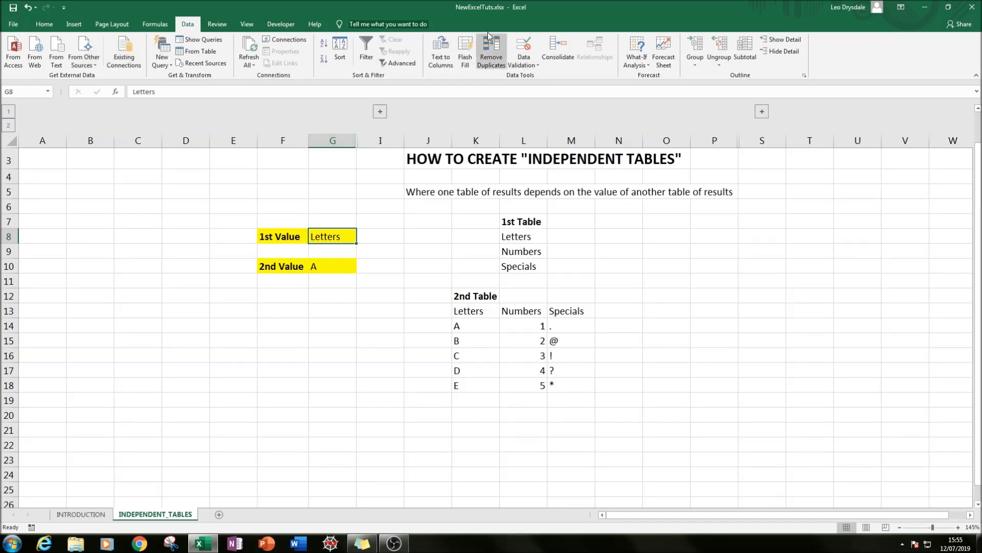
{"action": "left_click", "coordinate": [524, 49]}
- Set G8's validation to a List sourced from =$L$8:$L$10
{"action": "left_click_drag", "start_coordinate": [330, 155], "coordinate": [432, 167]}
{"action": "left_click", "coordinate": [415, 218]}
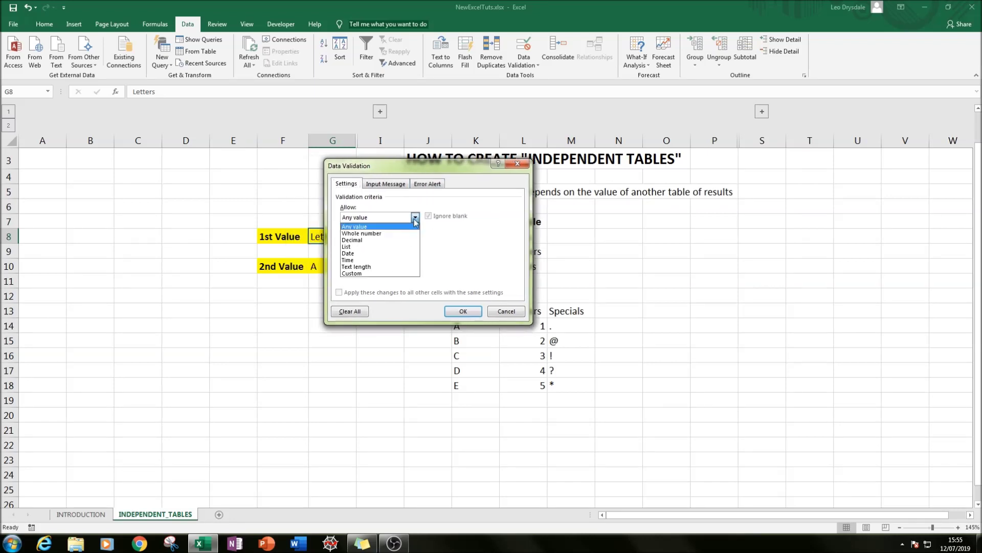
{"action": "left_click", "coordinate": [376, 247]}
{"action": "left_click_drag", "start_coordinate": [399, 166], "coordinate": [677, 159]}
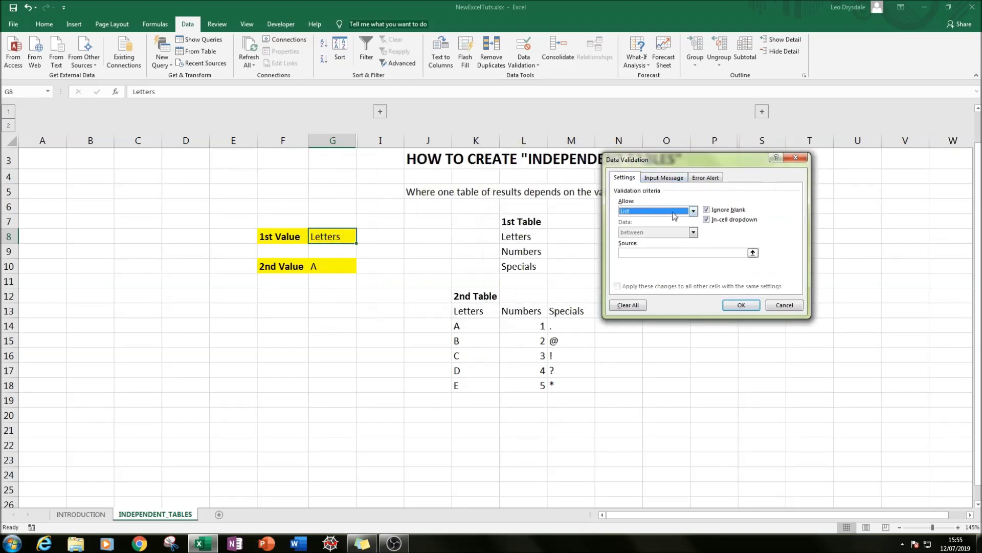
{"action": "left_click", "coordinate": [665, 253]}
{"action": "left_click_drag", "start_coordinate": [519, 233], "coordinate": [520, 266]}
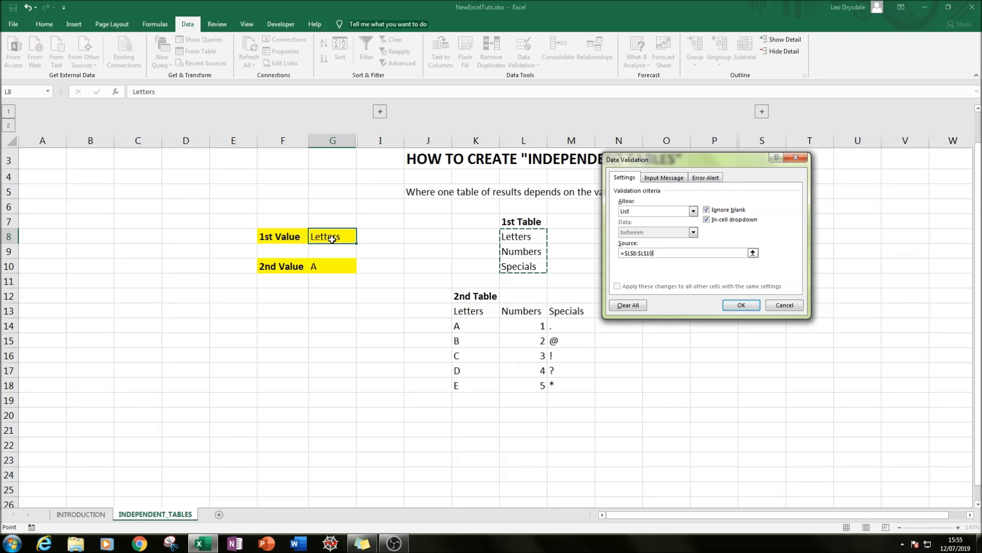
{"action": "left_click", "coordinate": [742, 305]}
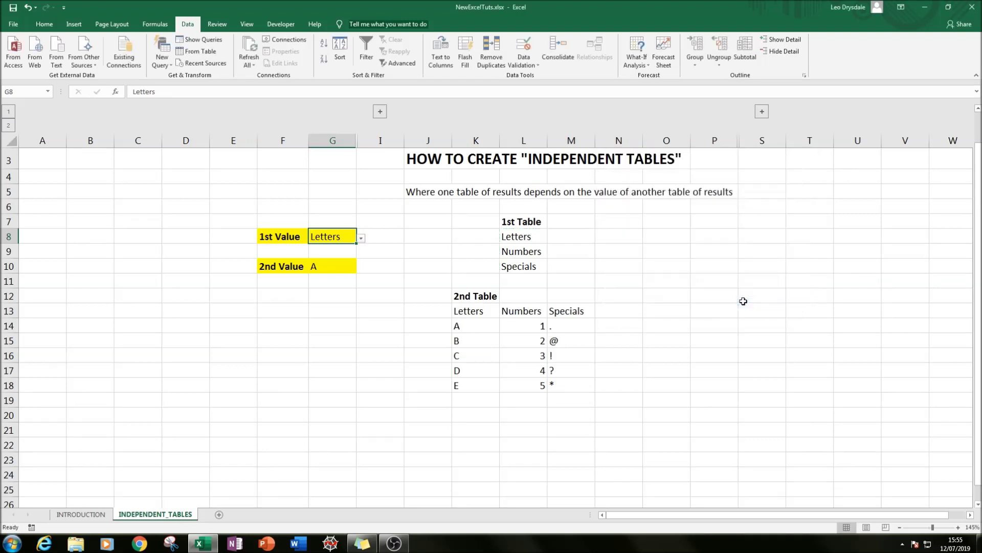
{"action": "left_click", "coordinate": [360, 239]}
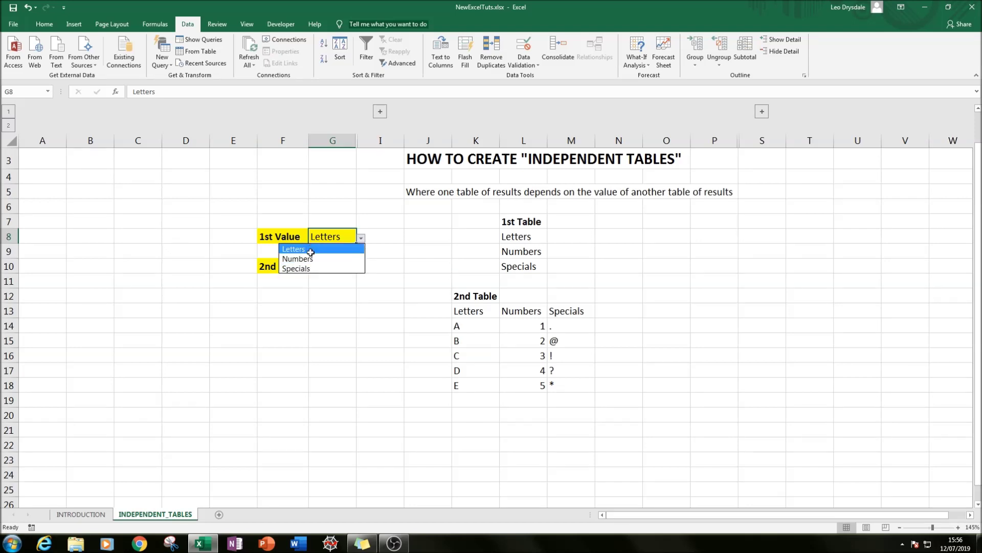
{"action": "key", "text": "Escape"}
{"action": "left_click", "coordinate": [436, 251]}
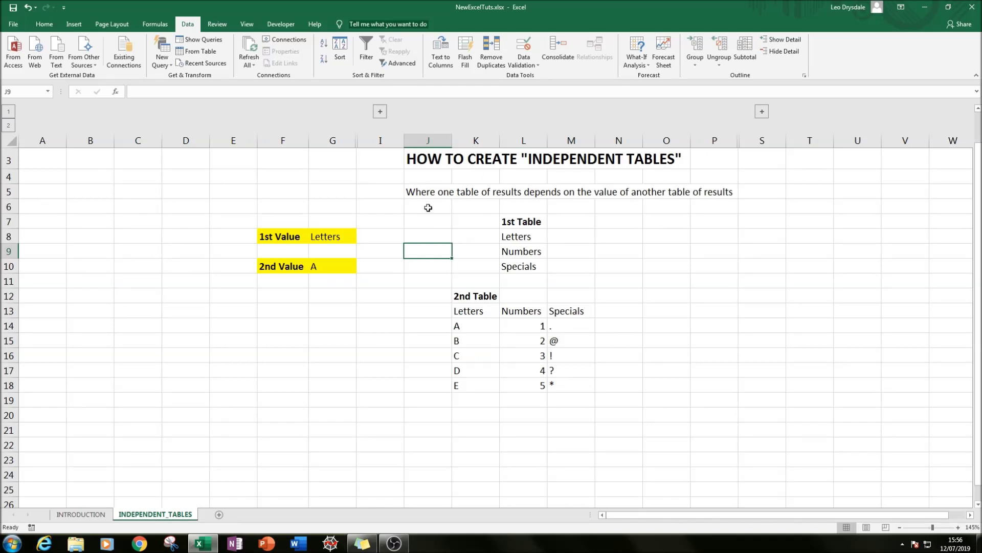
{"action": "left_click", "coordinate": [341, 236]}
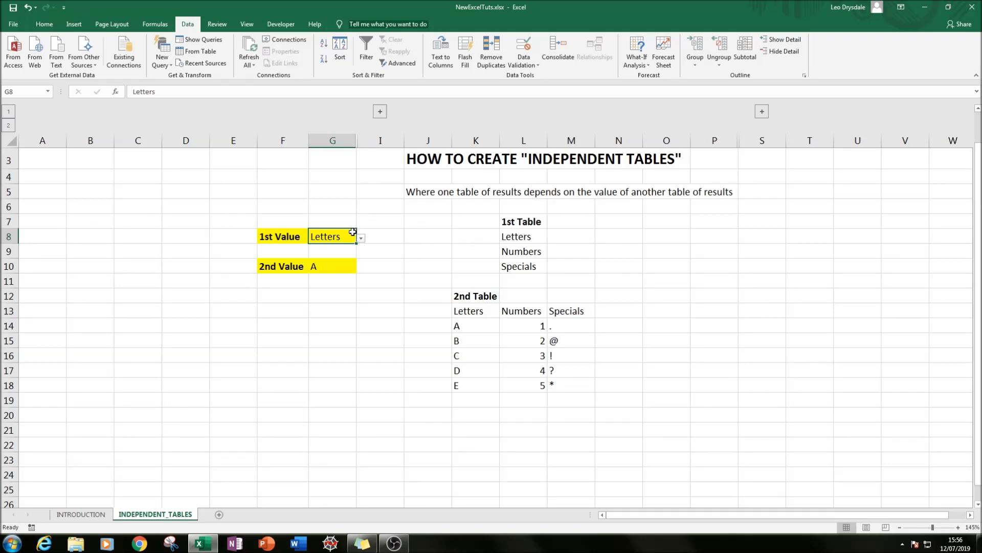
{"action": "left_click", "coordinate": [360, 238]}
{"action": "left_click", "coordinate": [328, 254]}
{"action": "left_click", "coordinate": [360, 254]}
{"action": "left_click", "coordinate": [355, 239]}
{"action": "left_click", "coordinate": [364, 237]}
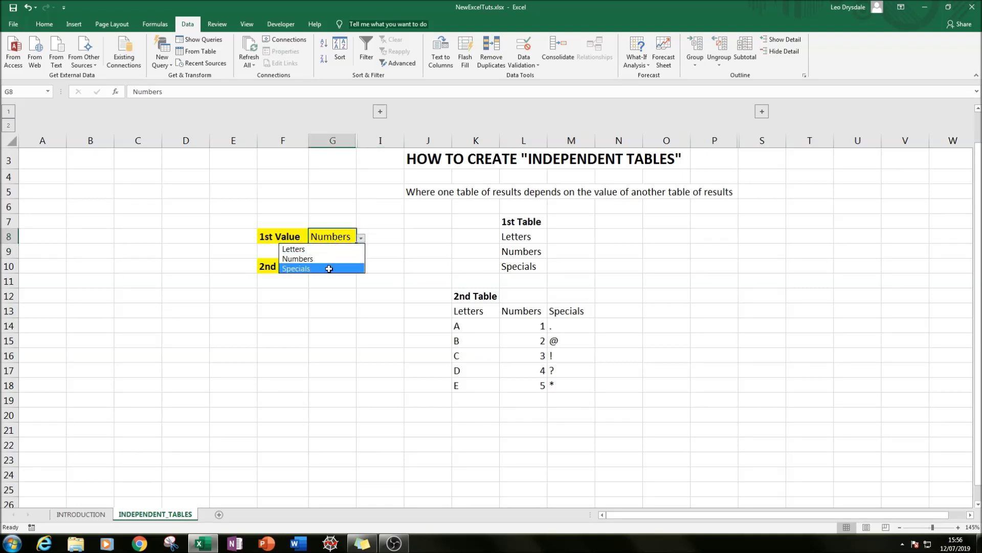
{"action": "left_click", "coordinate": [328, 267]}
{"action": "left_click", "coordinate": [340, 305]}
{"action": "left_click", "coordinate": [339, 262]}
{"action": "left_click", "coordinate": [341, 235]}
{"action": "left_click", "coordinate": [321, 263]}
{"action": "left_click", "coordinate": [329, 236]}
{"action": "left_click", "coordinate": [361, 236]}
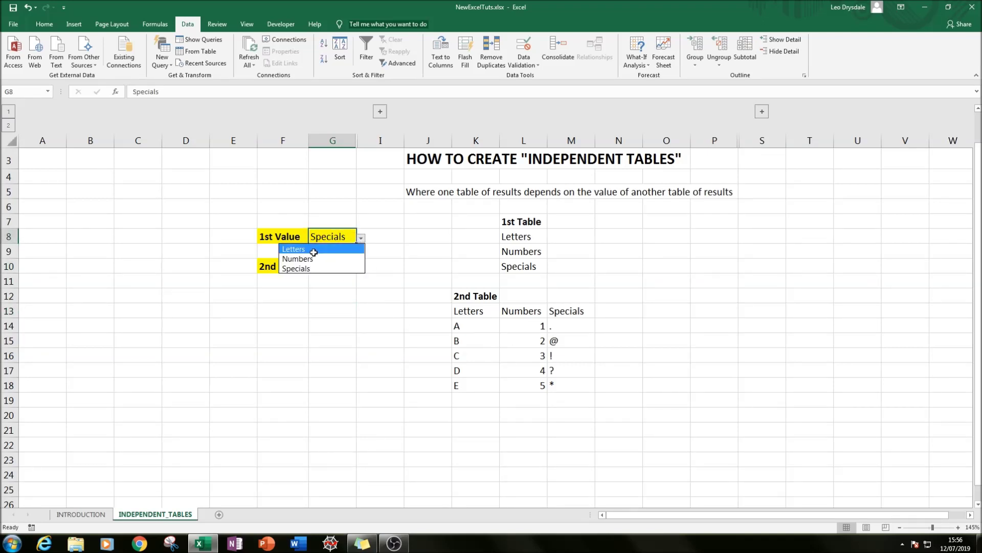
{"action": "left_click", "coordinate": [313, 251]}
{"action": "left_click", "coordinate": [350, 281]}
{"action": "left_click", "coordinate": [331, 260]}
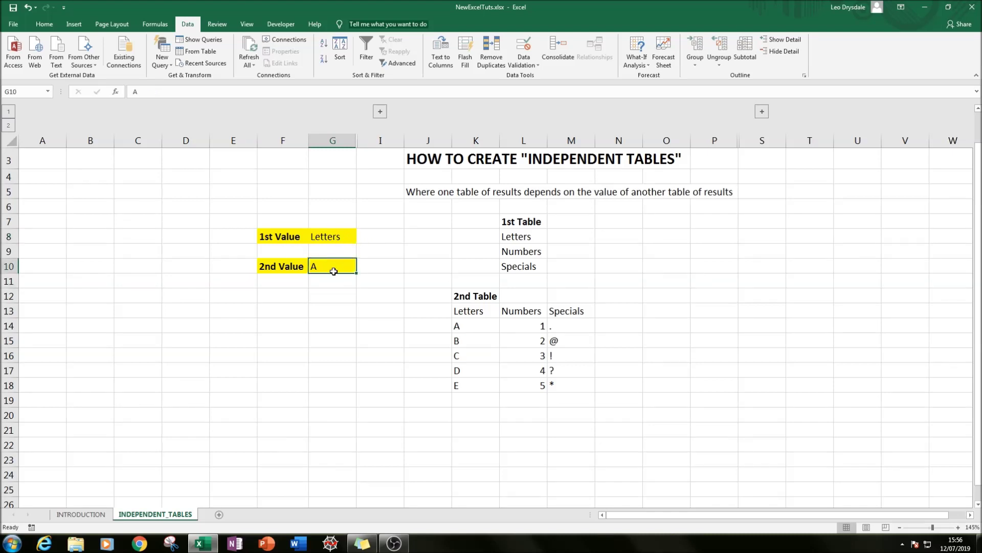
{"action": "left_click_drag", "start_coordinate": [476, 325], "coordinate": [469, 386]}
{"action": "left_click", "coordinate": [342, 324]}
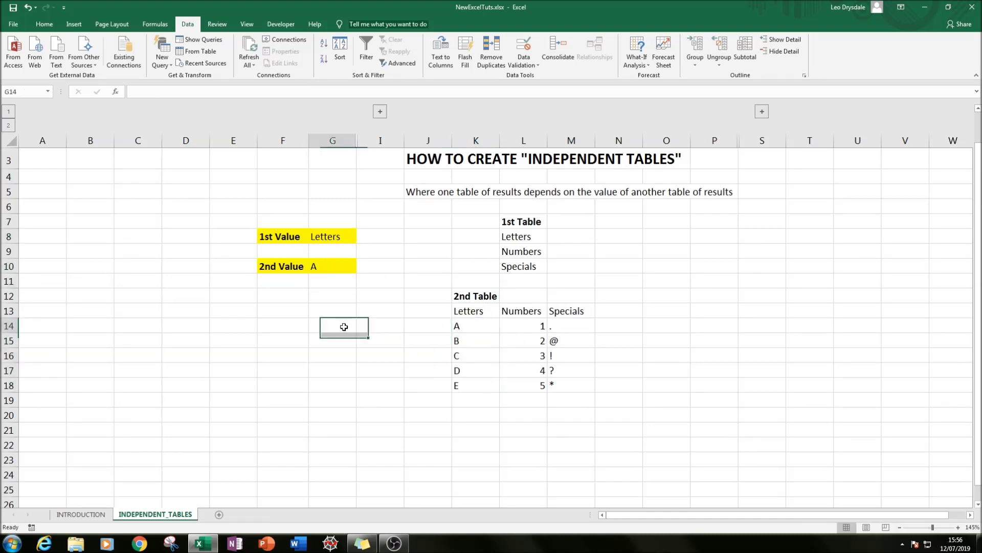
{"action": "left_click", "coordinate": [333, 295]}
{"action": "left_click", "coordinate": [330, 267]}
{"action": "left_click", "coordinate": [323, 233]}
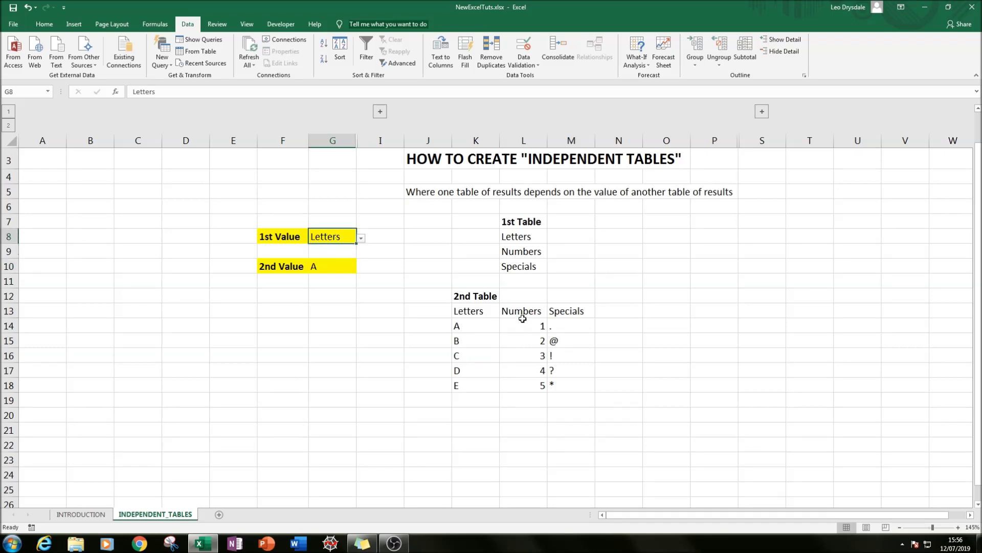
{"action": "left_click_drag", "start_coordinate": [522, 326], "coordinate": [524, 385]}
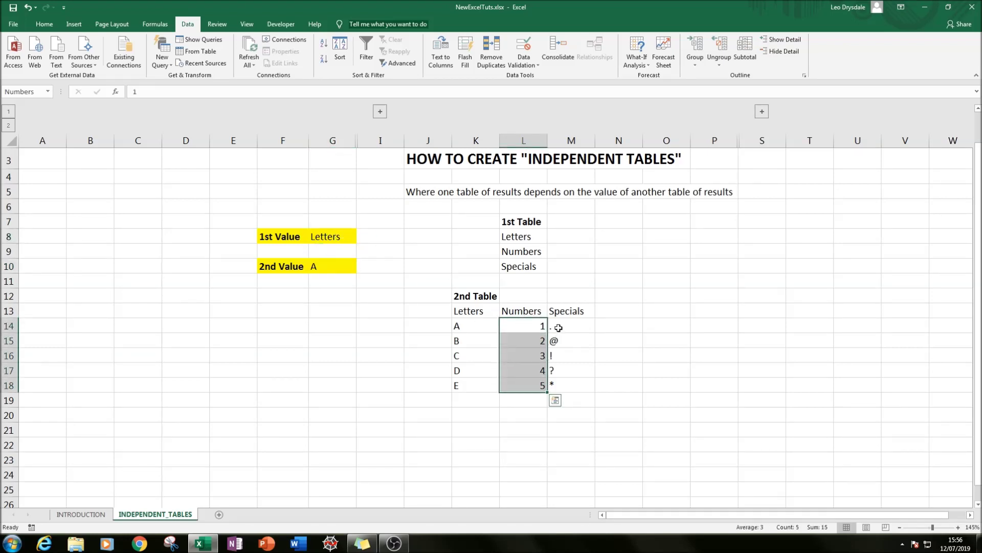
{"action": "left_click_drag", "start_coordinate": [558, 327], "coordinate": [558, 384]}
{"action": "left_click", "coordinate": [401, 239]}
{"action": "left_click", "coordinate": [339, 269]}
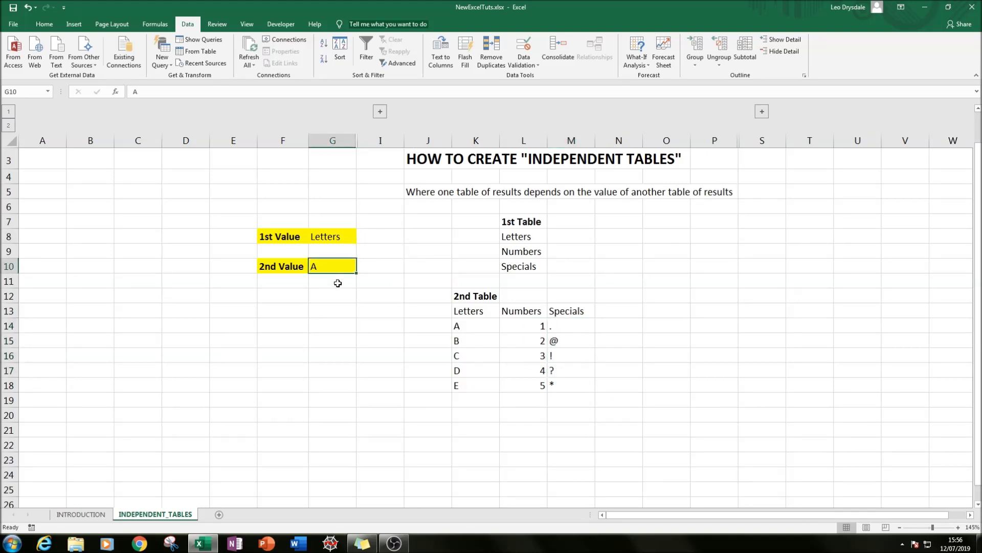
{"action": "left_click", "coordinate": [519, 49]}
- Give G10 a List validation with an =INDIRECT source referencing G8, and check its drop-down
{"action": "left_click", "coordinate": [693, 212]}
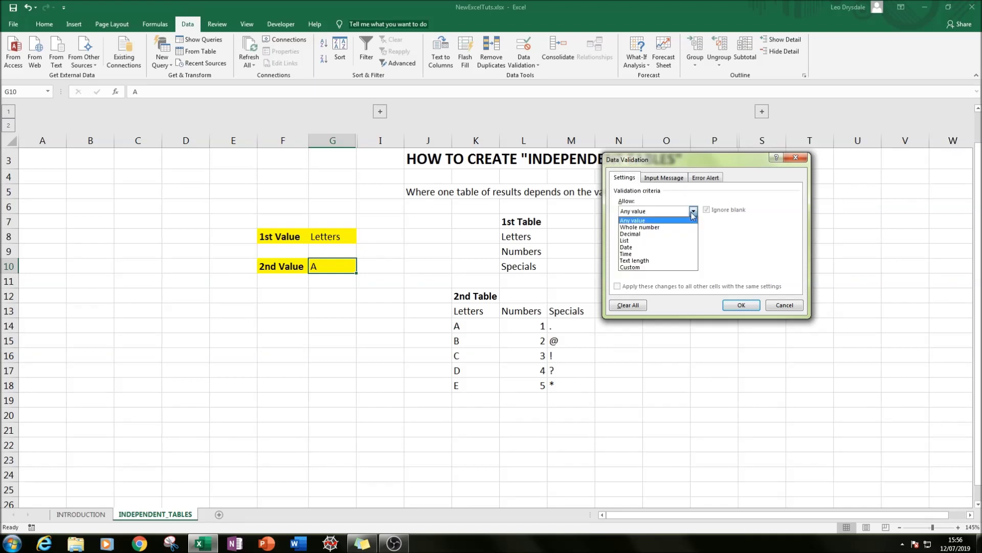
{"action": "left_click", "coordinate": [626, 241]}
{"action": "left_click", "coordinate": [646, 254]}
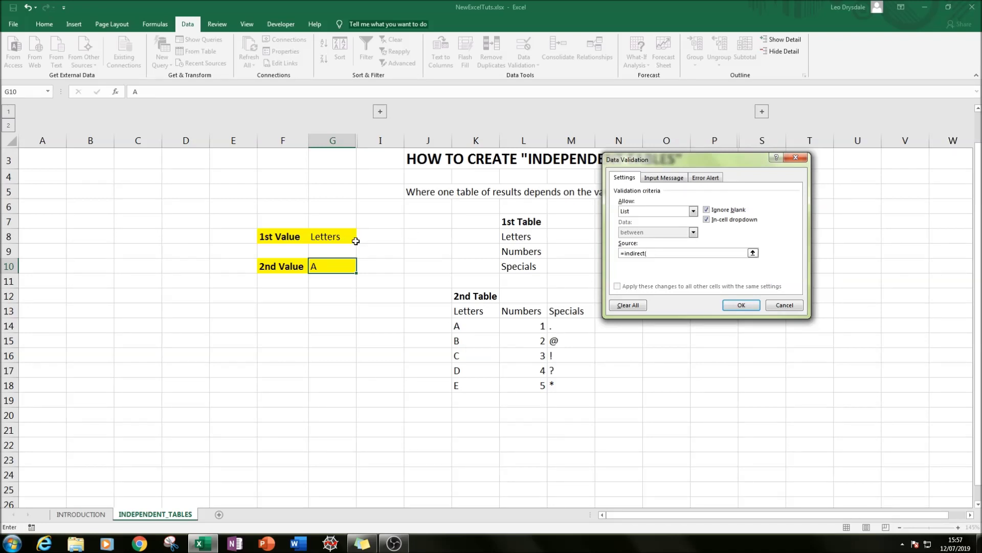
{"action": "left_click", "coordinate": [338, 235]}
{"action": "left_click", "coordinate": [746, 305]}
{"action": "left_click", "coordinate": [362, 267]}
{"action": "key", "text": "Escape"}
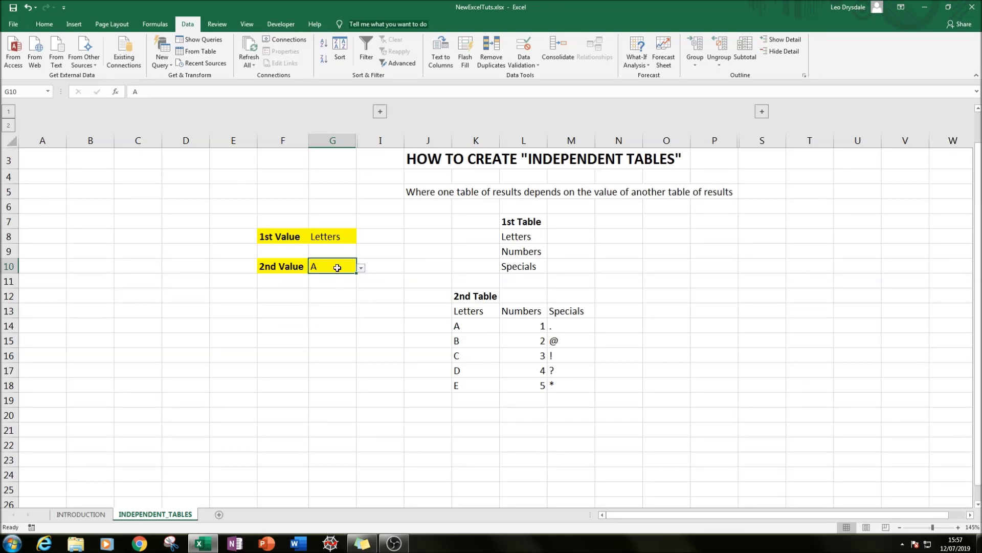
{"action": "left_click", "coordinate": [330, 240]}
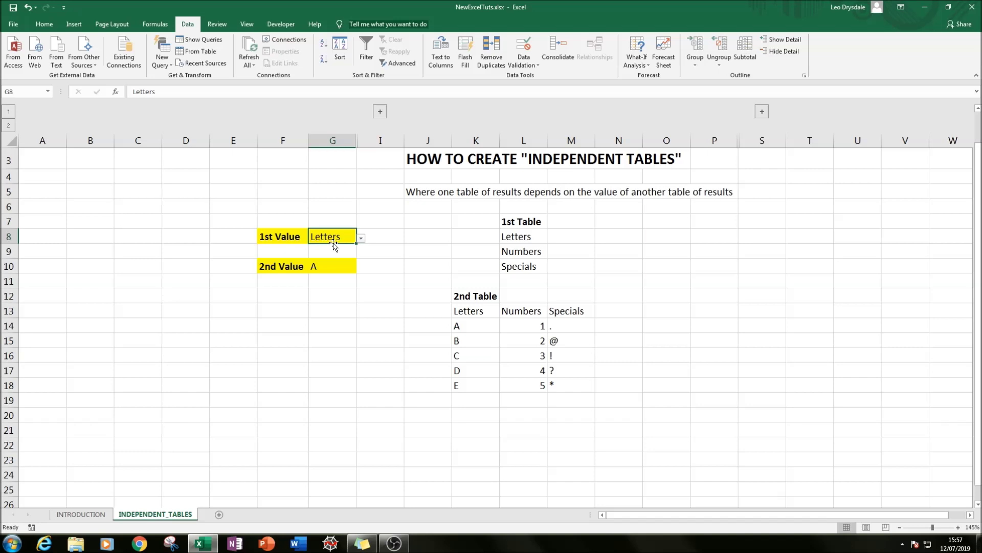
- Choose Numbers in G8 and 3 in G10, then expand the hidden Profit column
{"action": "left_click", "coordinate": [362, 239]}
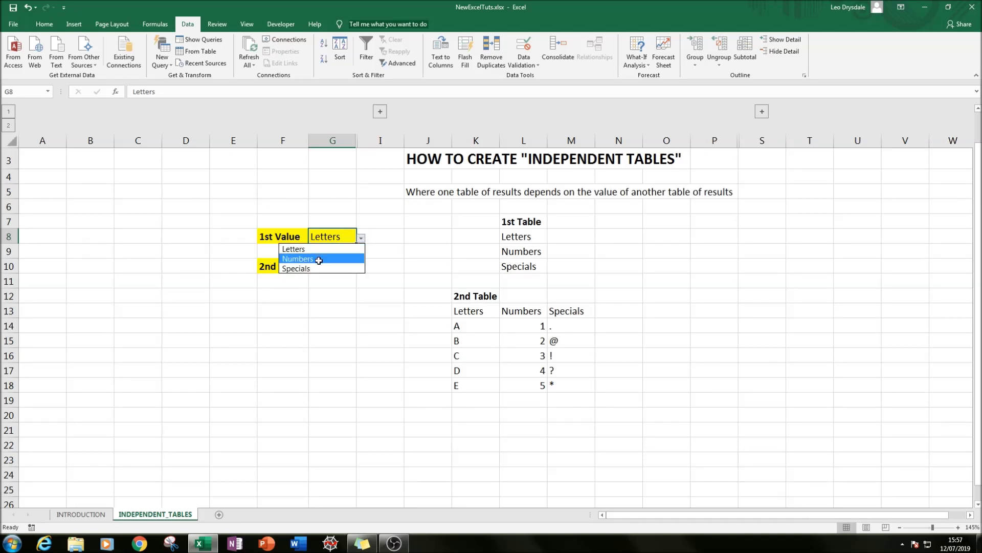
{"action": "left_click", "coordinate": [319, 258]}
{"action": "left_click", "coordinate": [339, 300]}
{"action": "left_click", "coordinate": [317, 267]}
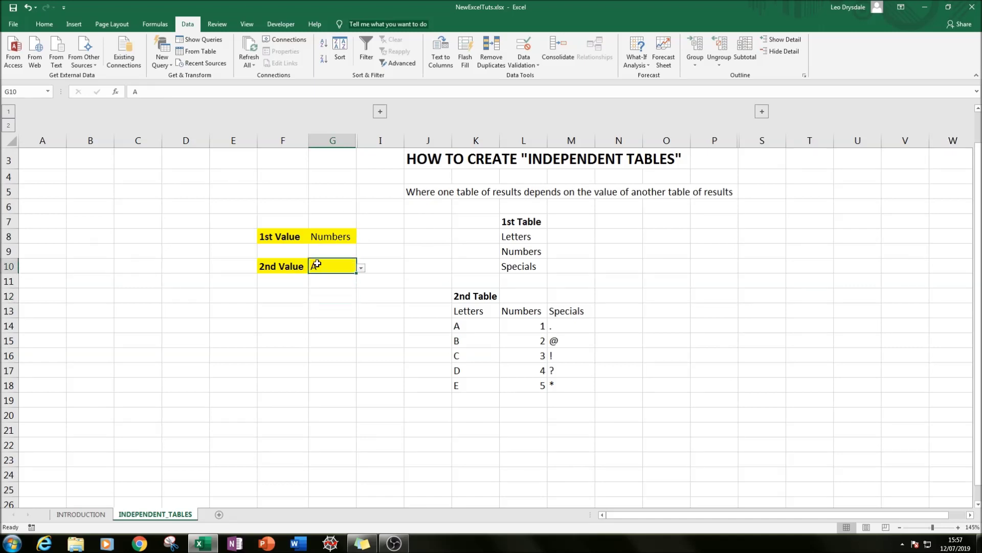
{"action": "left_click", "coordinate": [361, 269]}
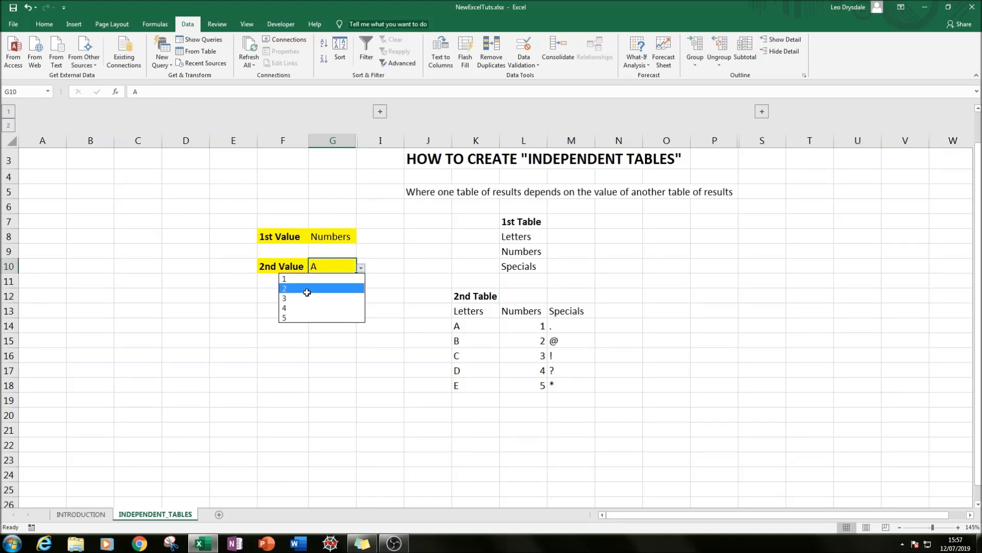
{"action": "left_click", "coordinate": [307, 298]}
{"action": "left_click", "coordinate": [333, 310]}
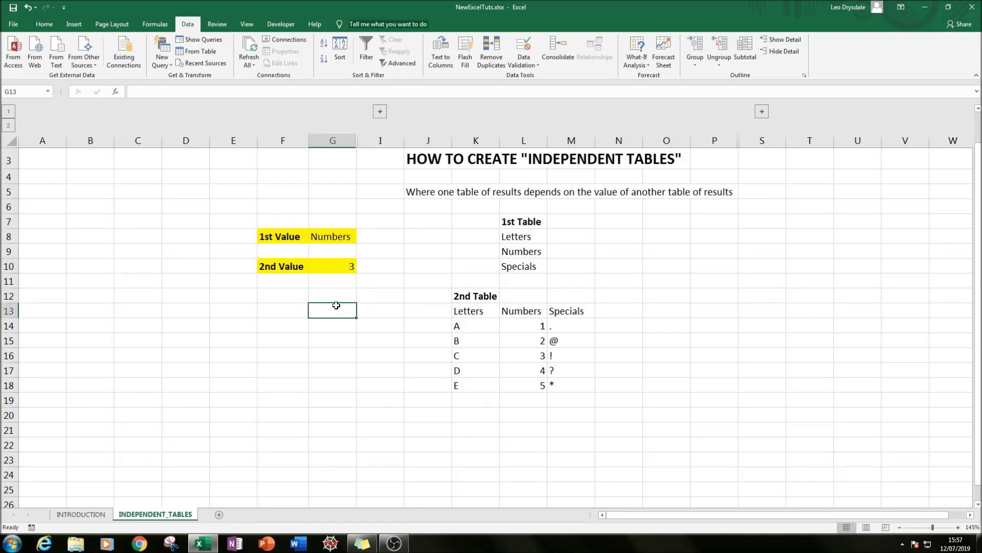
{"action": "left_click", "coordinate": [380, 112]}
- Expand the hidden Group/Profit table and inspect H8's VLOOKUP formula
{"action": "left_click", "coordinate": [810, 112]}
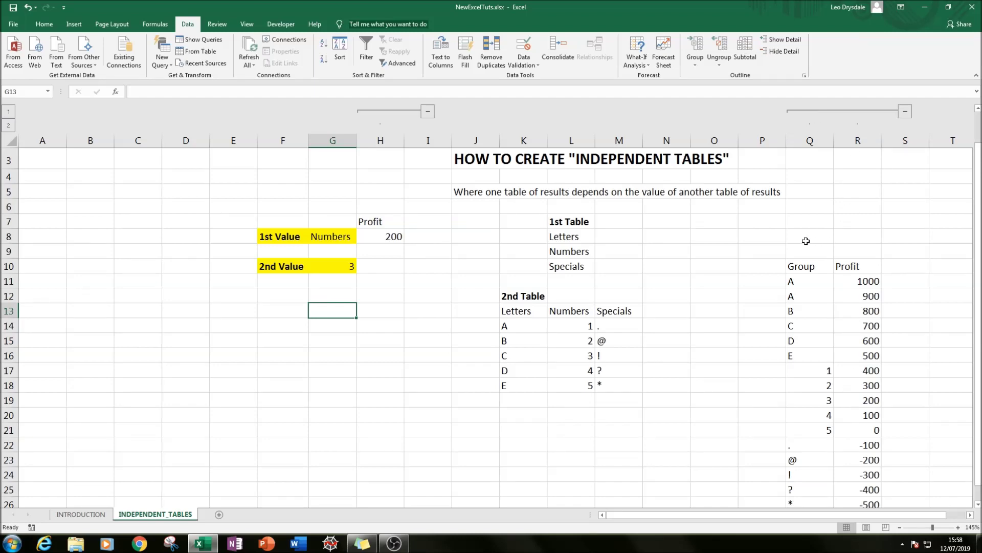
{"action": "left_click_drag", "start_coordinate": [810, 236], "coordinate": [810, 385]}
{"action": "scroll", "coordinate": [804, 270], "scroll_direction": "down", "scroll_amount": 4}
{"action": "scroll", "coordinate": [843, 267], "scroll_direction": "up", "scroll_amount": 5}
{"action": "scroll", "coordinate": [513, 259], "scroll_direction": "down", "scroll_amount": 2}
{"action": "scroll", "coordinate": [421, 240], "scroll_direction": "up", "scroll_amount": 2}
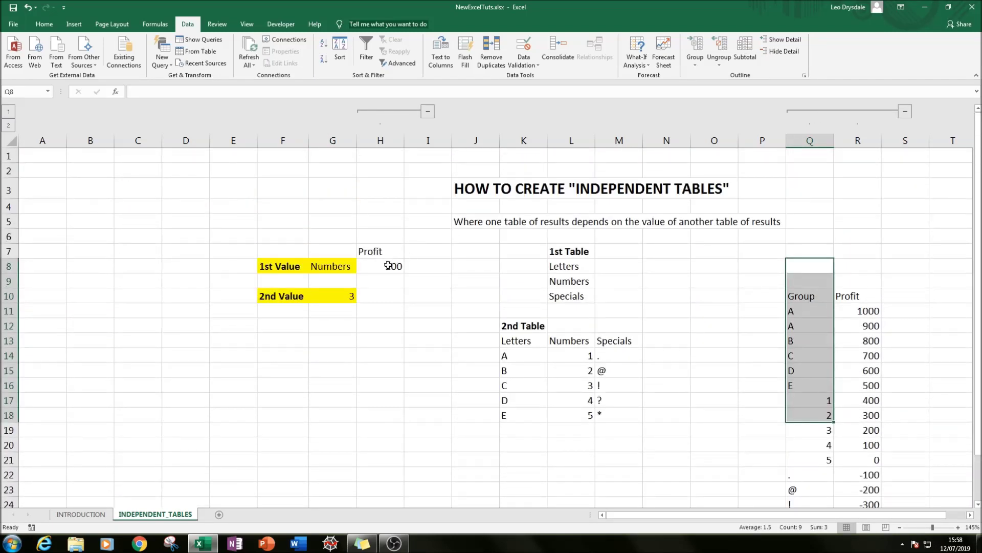
{"action": "left_click", "coordinate": [391, 265]}
{"action": "scroll", "coordinate": [818, 271], "scroll_direction": "down", "scroll_amount": 4}
{"action": "scroll", "coordinate": [822, 231], "scroll_direction": "up", "scroll_amount": 2}
{"action": "left_click", "coordinate": [805, 198]}
{"action": "scroll", "coordinate": [666, 230], "scroll_direction": "up", "scroll_amount": 2}
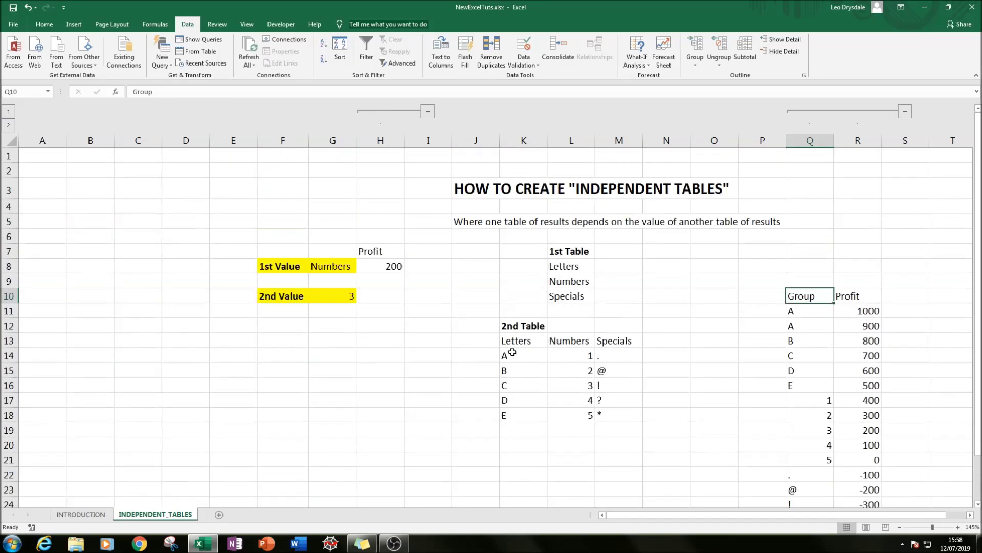
{"action": "left_click_drag", "start_coordinate": [507, 352], "coordinate": [616, 413]}
{"action": "left_click", "coordinate": [714, 326]}
{"action": "scroll", "coordinate": [750, 270], "scroll_direction": "down", "scroll_amount": 2}
- Delete the duplicate A row Q12:R12, shifting cells up
{"action": "left_click_drag", "start_coordinate": [802, 215], "coordinate": [809, 302]}
{"action": "left_click", "coordinate": [819, 217]}
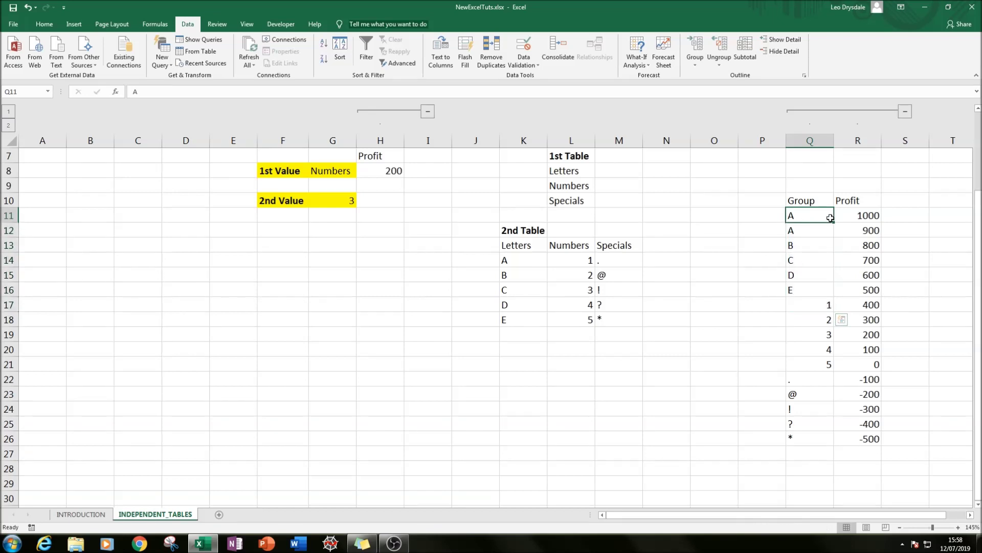
{"action": "left_click_drag", "start_coordinate": [830, 217], "coordinate": [851, 229]}
{"action": "right_click", "coordinate": [851, 229]}
{"action": "left_click", "coordinate": [884, 320]}
{"action": "left_click", "coordinate": [858, 345]}
{"action": "left_click", "coordinate": [810, 219]}
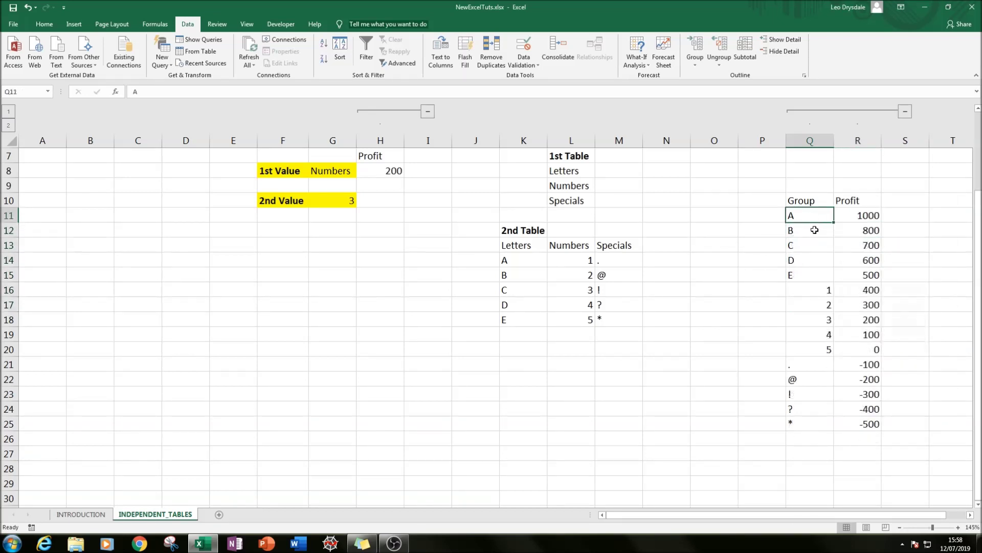
{"action": "left_click_drag", "start_coordinate": [809, 219], "coordinate": [809, 425]}
{"action": "left_click", "coordinate": [715, 319]}
- Change B's profit to 900 and extend the descending profit series down to row 25
{"action": "left_click", "coordinate": [868, 215]}
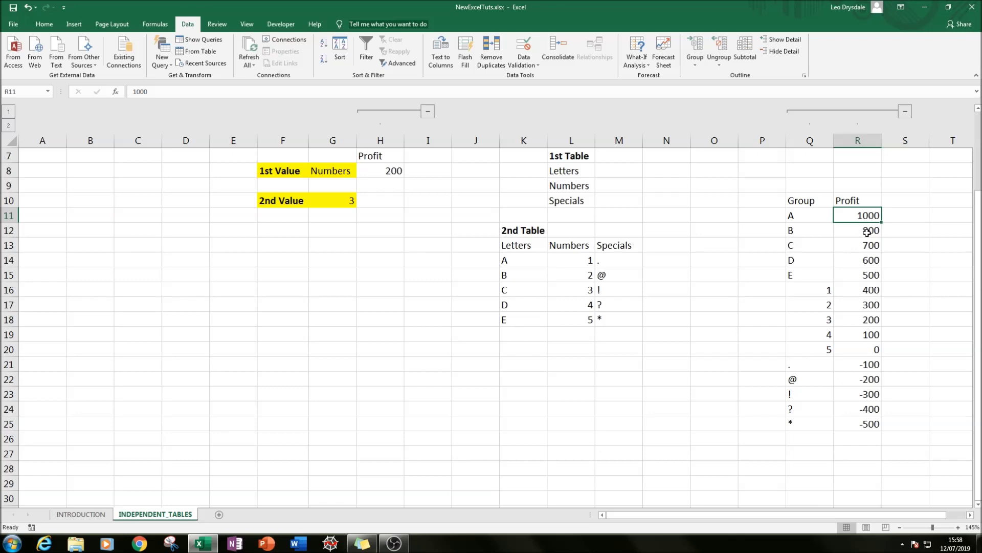
{"action": "left_click", "coordinate": [870, 231]}
{"action": "type", "text": "900"}
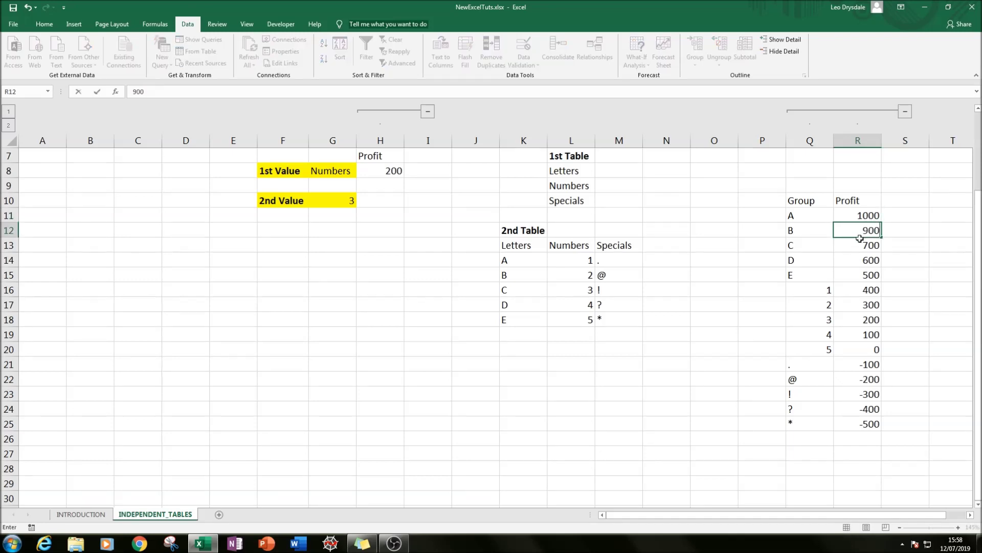
{"action": "left_click_drag", "start_coordinate": [868, 215], "coordinate": [886, 432]}
{"action": "left_click", "coordinate": [939, 306]}
- Re-enter the VLOOKUP formula in H8
{"action": "scroll", "coordinate": [835, 256], "scroll_direction": "up", "scroll_amount": 2}
{"action": "left_click", "coordinate": [387, 275]}
{"action": "left_click", "coordinate": [387, 266]}
{"action": "left_click", "coordinate": [178, 91]}
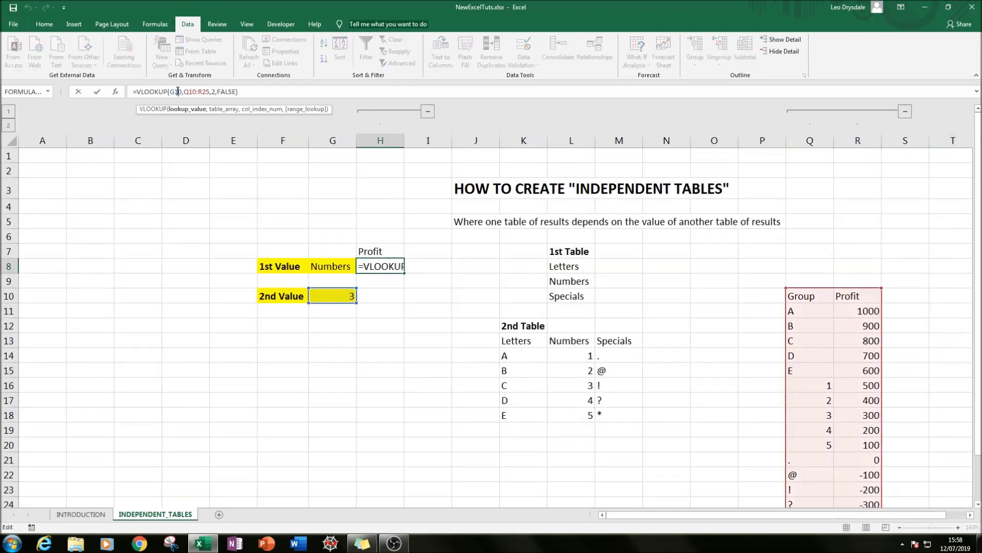
{"action": "left_click", "coordinate": [385, 314]}
- Move the Profit heading and result from H7:H8 down to H9:H10
{"action": "left_click", "coordinate": [351, 296]}
{"action": "left_click_drag", "start_coordinate": [377, 249], "coordinate": [377, 304]}
{"action": "left_click", "coordinate": [375, 342]}
{"action": "left_click_drag", "start_coordinate": [287, 261], "coordinate": [333, 266]}
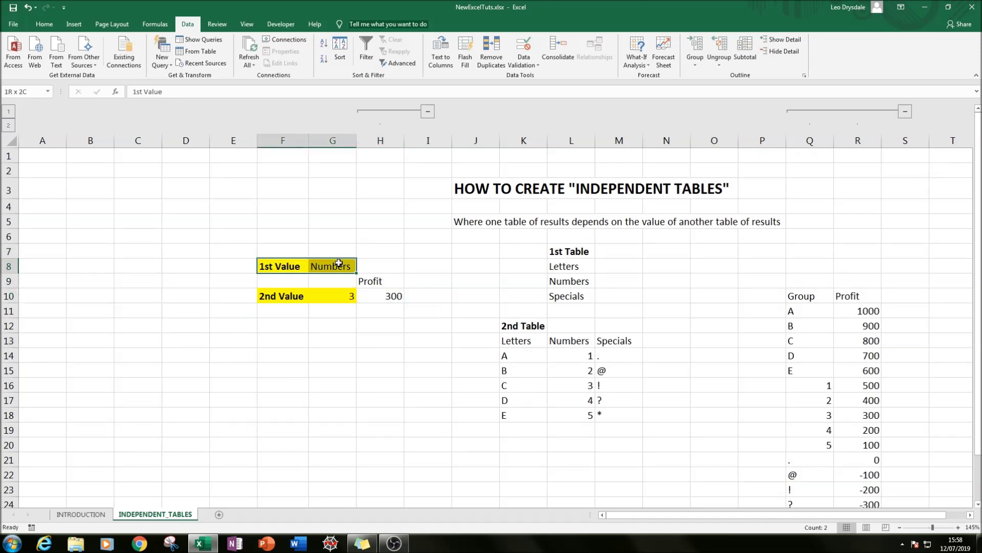
{"action": "left_click", "coordinate": [428, 265]}
- Verify the 300 Profit result against group 3's profit in the table
{"action": "scroll", "coordinate": [745, 272], "scroll_direction": "down", "scroll_amount": 2}
{"action": "left_click", "coordinate": [350, 204]}
{"action": "left_click", "coordinate": [815, 320]}
{"action": "left_click", "coordinate": [854, 313]}
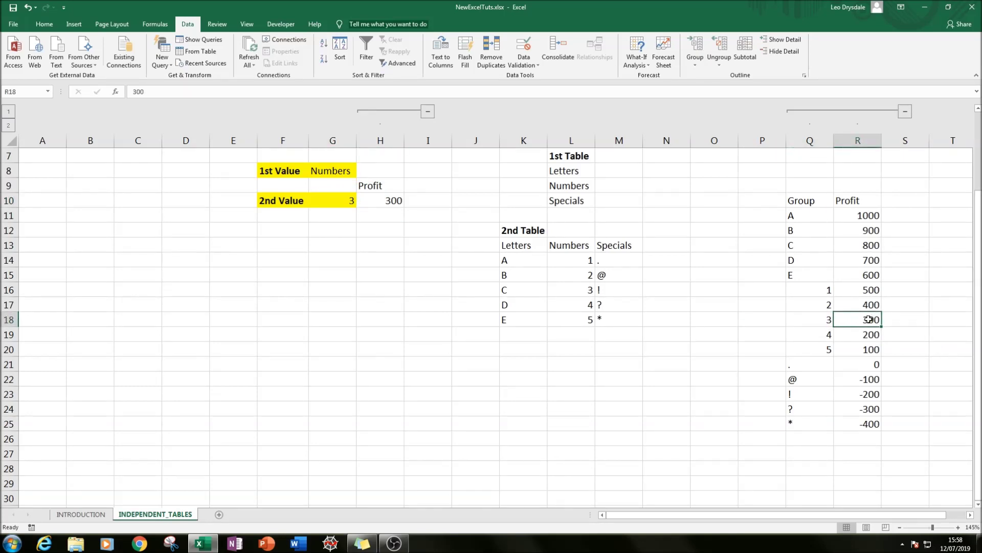
{"action": "scroll", "coordinate": [363, 225], "scroll_direction": "up", "scroll_amount": 2}
{"action": "scroll", "coordinate": [368, 248], "scroll_direction": "down", "scroll_amount": 2}
{"action": "scroll", "coordinate": [371, 251], "scroll_direction": "up", "scroll_amount": 2}
{"action": "scroll", "coordinate": [373, 258], "scroll_direction": "down", "scroll_amount": 2}
- Choose Letters in G8 and B in G10
{"action": "scroll", "coordinate": [383, 257], "scroll_direction": "up", "scroll_amount": 2}
{"action": "left_click", "coordinate": [336, 296]}
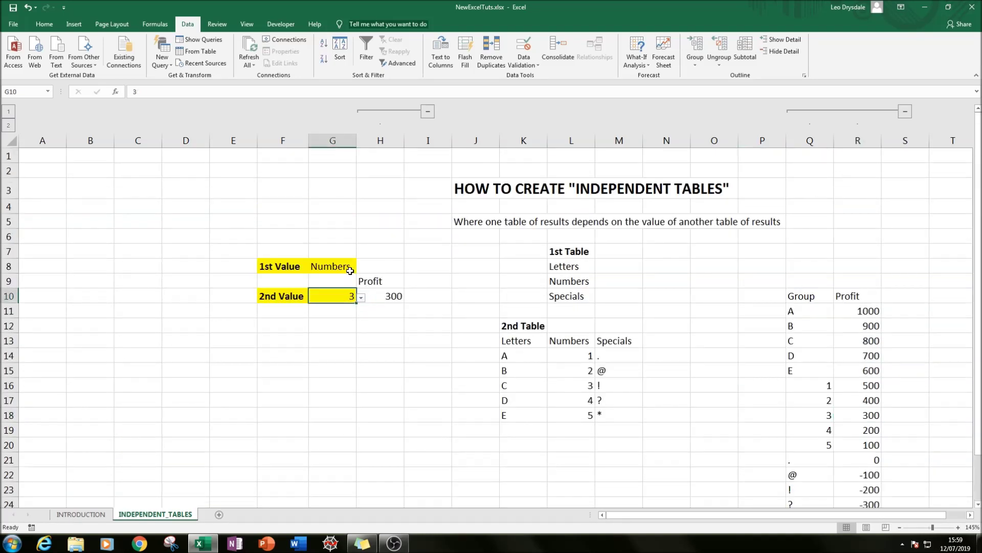
{"action": "left_click", "coordinate": [350, 270]}
{"action": "left_click", "coordinate": [360, 267]}
{"action": "left_click", "coordinate": [336, 279]}
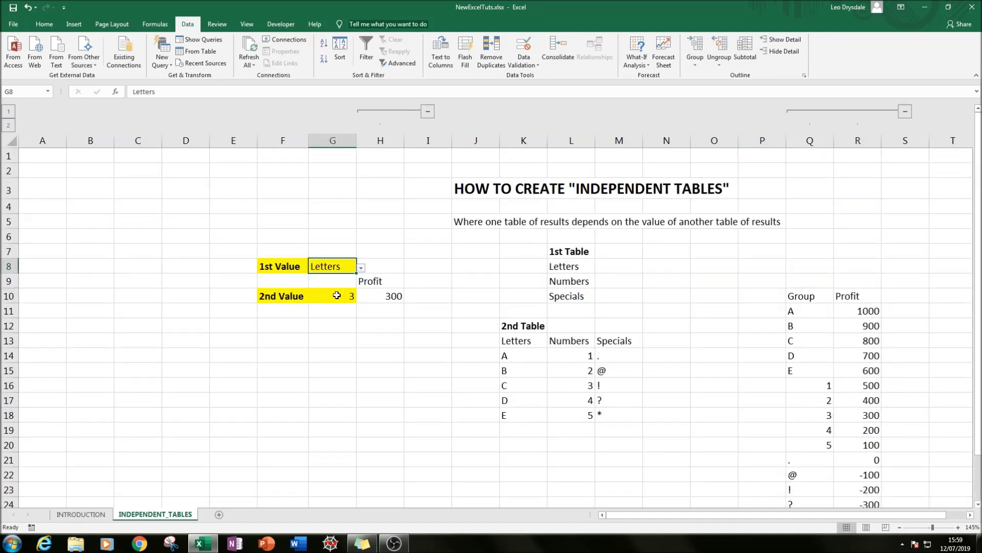
{"action": "left_click", "coordinate": [337, 296]}
{"action": "left_click", "coordinate": [361, 297]}
{"action": "left_click", "coordinate": [321, 318]}
- Confirm the H10 Profit lookup returns 900, matching B's profit in R12
{"action": "left_click", "coordinate": [389, 302]}
{"action": "left_click", "coordinate": [865, 329]}
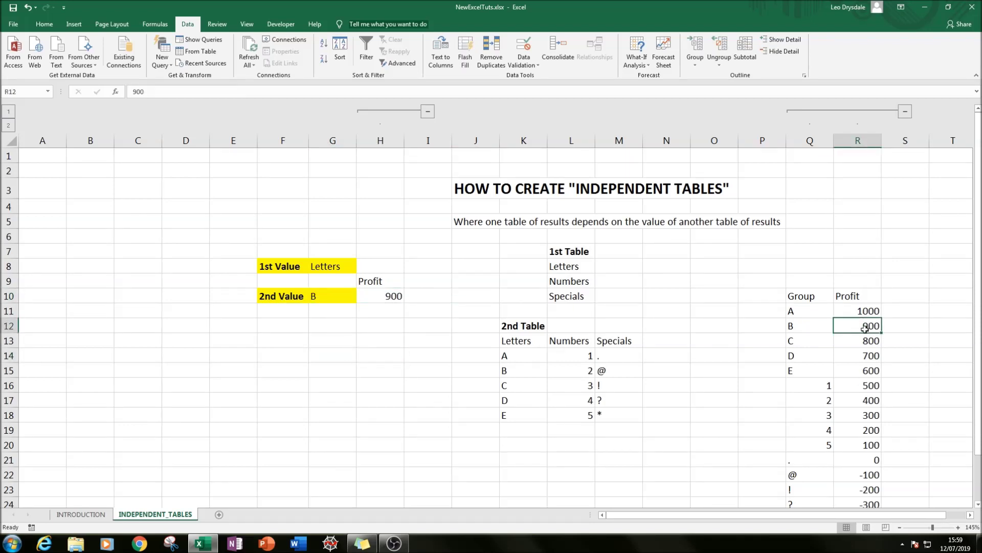
{"action": "scroll", "coordinate": [869, 307], "scroll_direction": "down", "scroll_amount": 2}
{"action": "scroll", "coordinate": [824, 284], "scroll_direction": "up", "scroll_amount": 1}
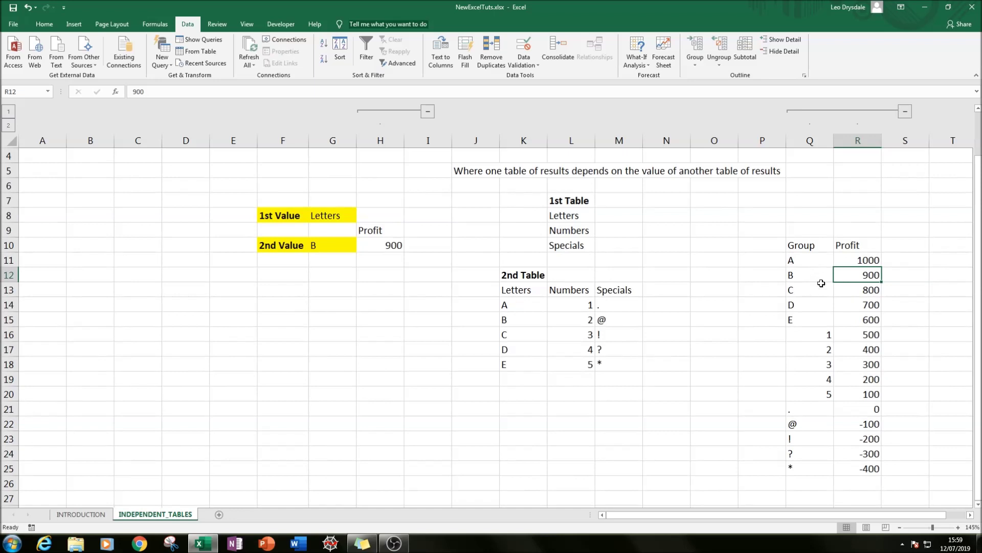
{"action": "left_click", "coordinate": [338, 316]}
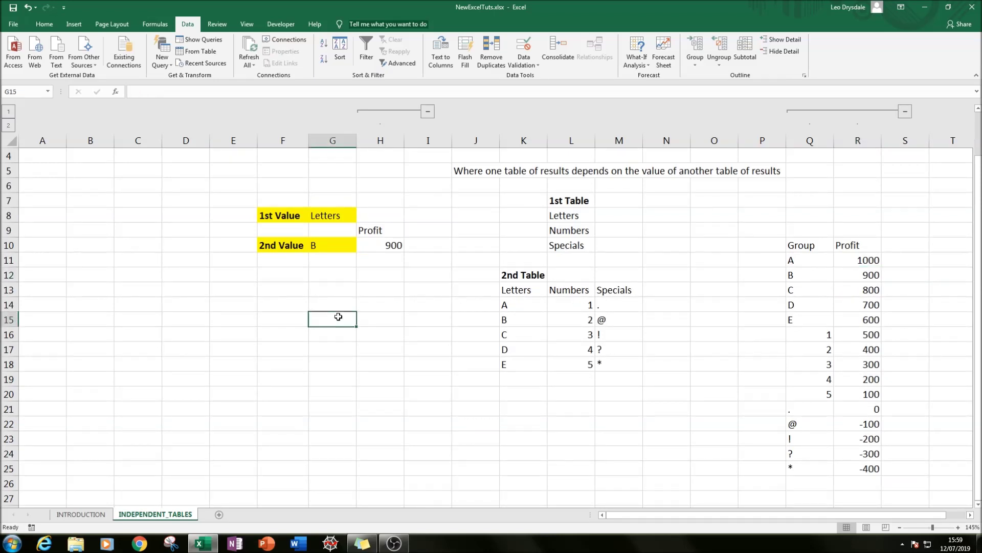
{"action": "left_click", "coordinate": [429, 236]}
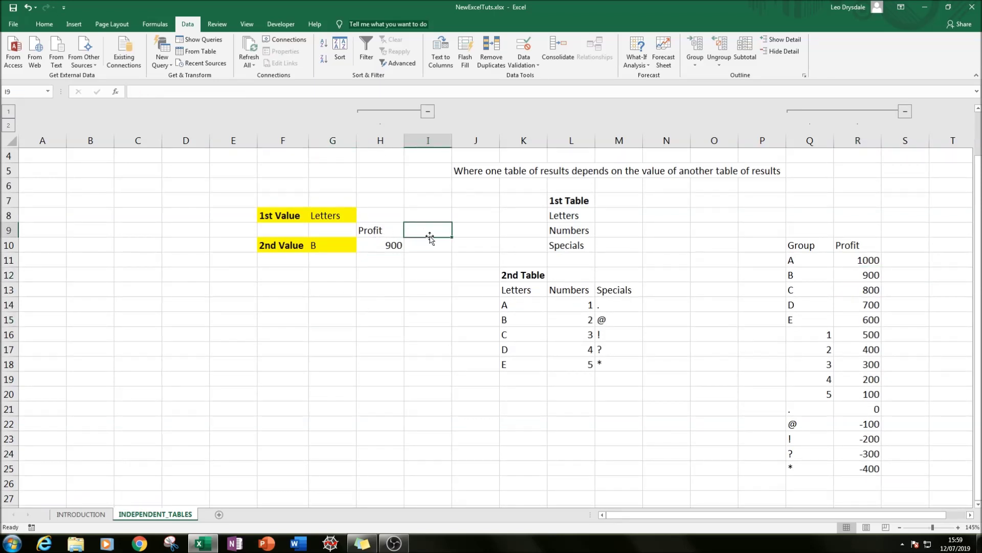